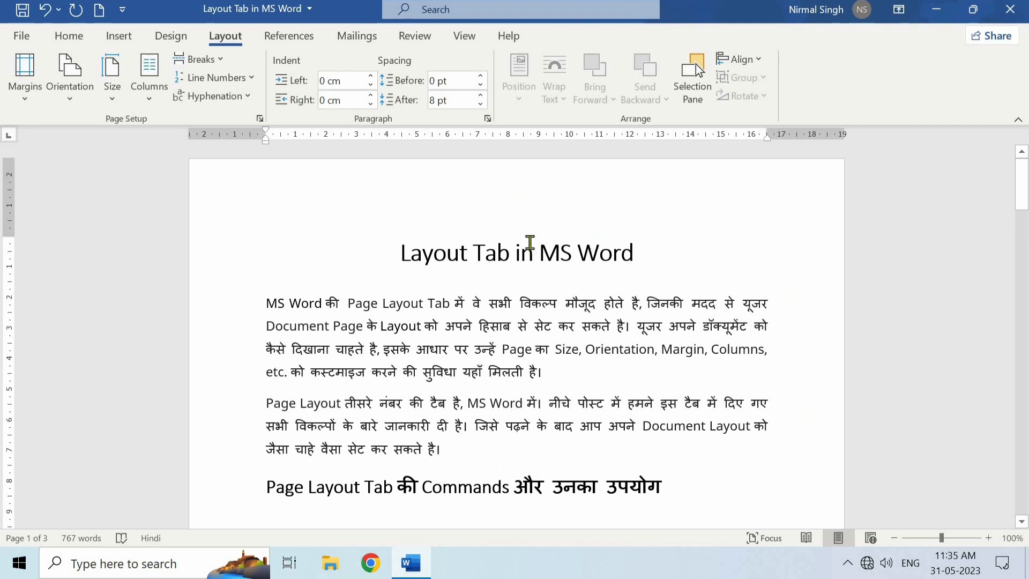
Apply the Narrow margin preset, 1.27 cm on all sides, to the document.
{"action": "left_click", "coordinate": [18, 98]}
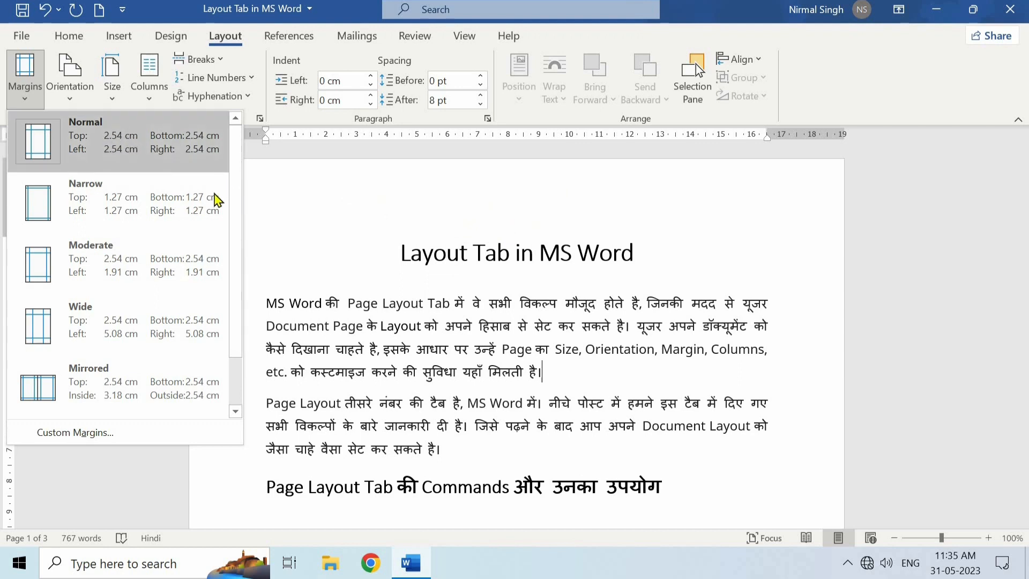
{"action": "scroll", "coordinate": [237, 294], "scroll_direction": "down", "scroll_amount": 1}
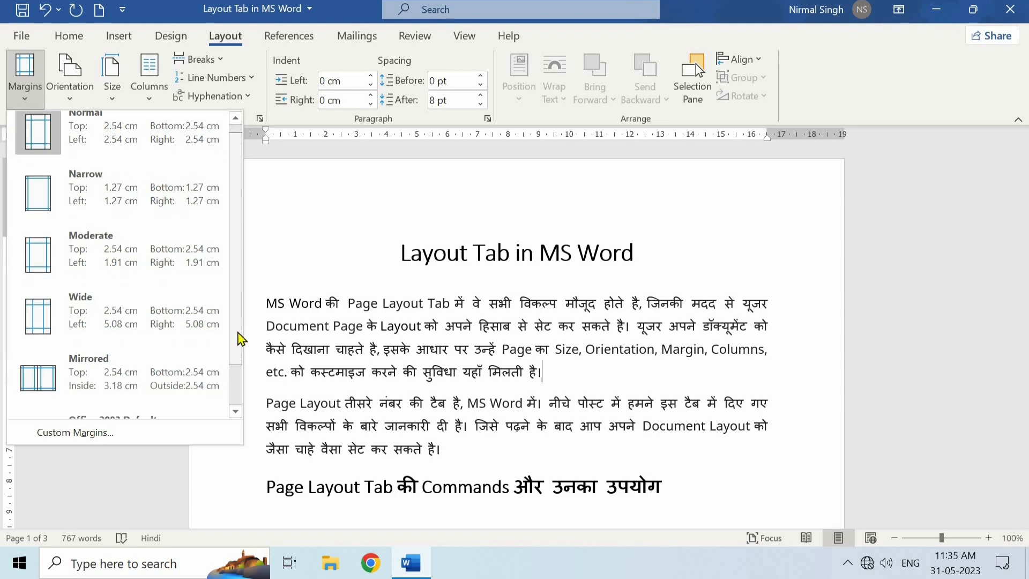
{"action": "scroll", "coordinate": [236, 285], "scroll_direction": "up", "scroll_amount": 1}
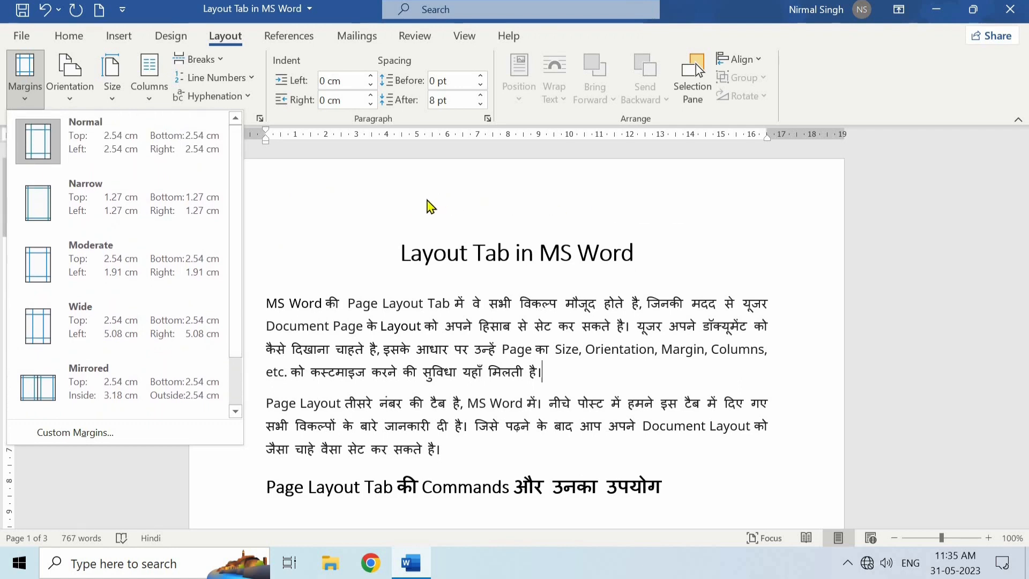
{"action": "left_click", "coordinate": [95, 199]}
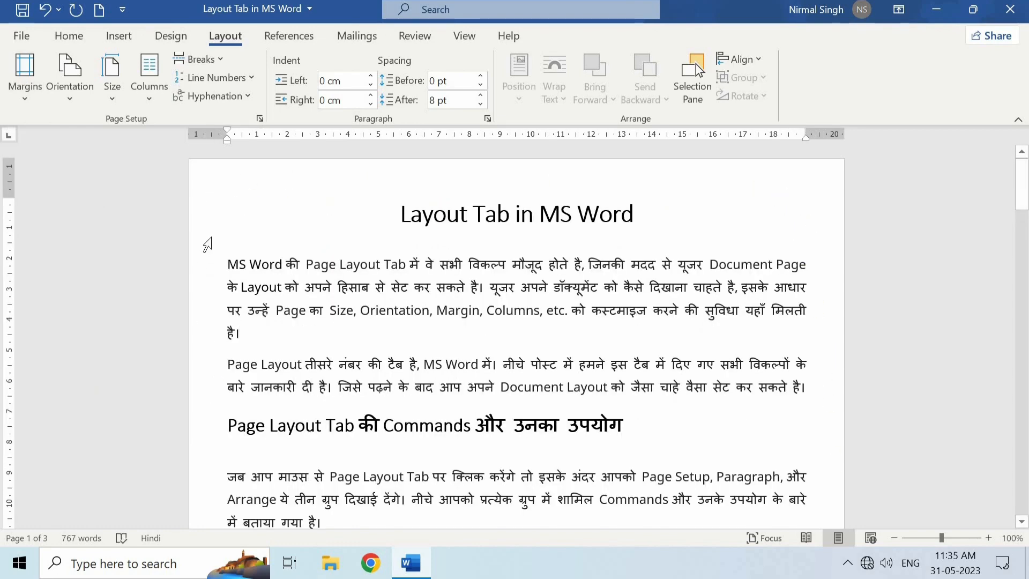
Review the margin presets and the custom margin settings in Page Setup, and dismiss the dialog.
{"action": "left_click", "coordinate": [26, 102]}
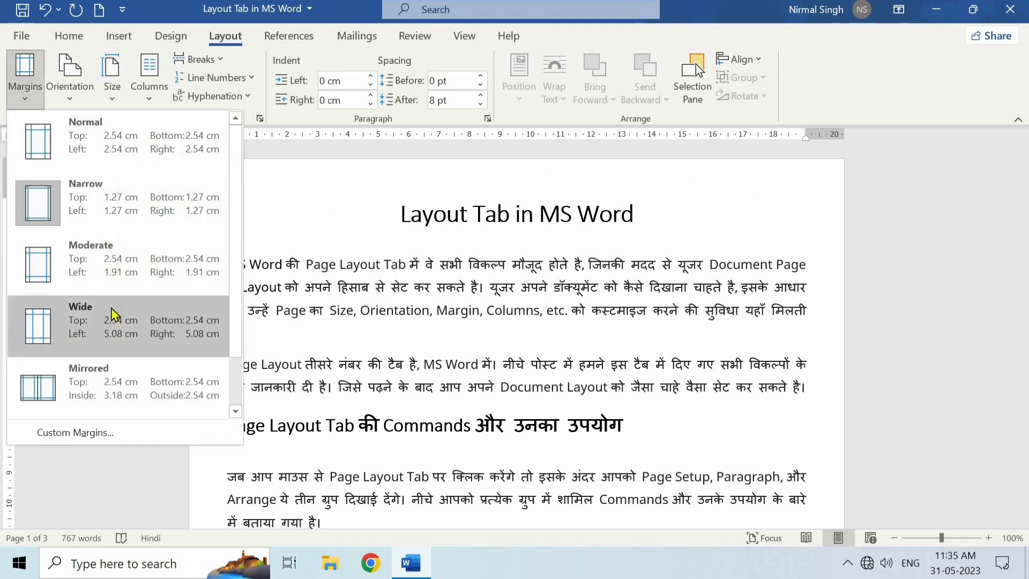
{"action": "scroll", "coordinate": [117, 314], "scroll_direction": "down", "scroll_amount": 1}
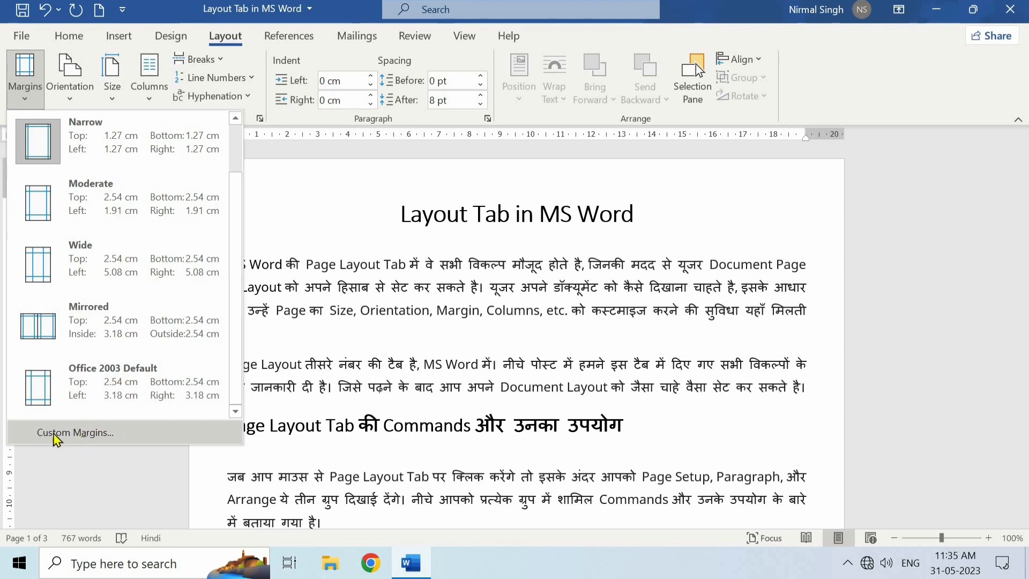
{"action": "left_click", "coordinate": [104, 438]}
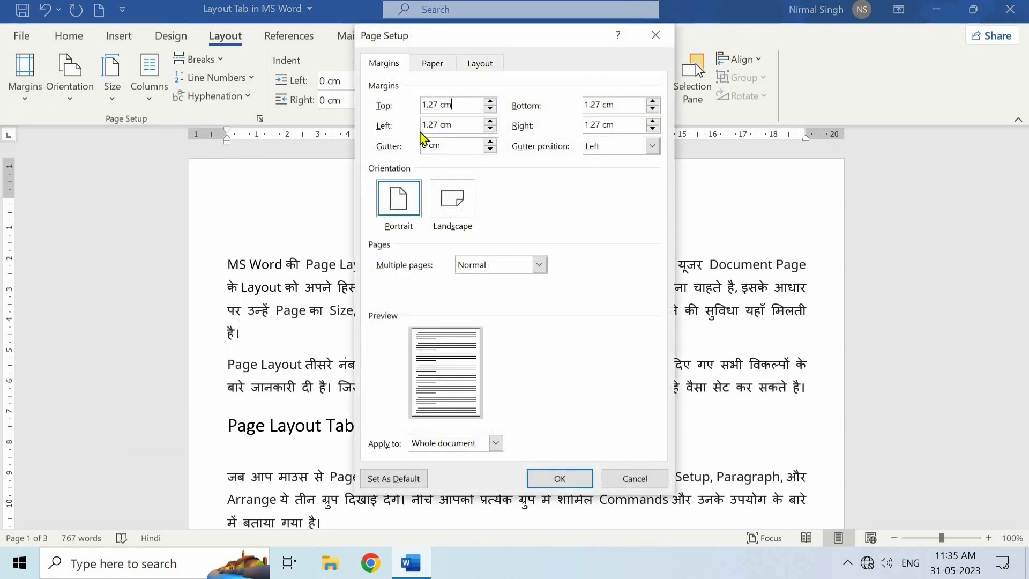
{"action": "left_click", "coordinate": [611, 480]}
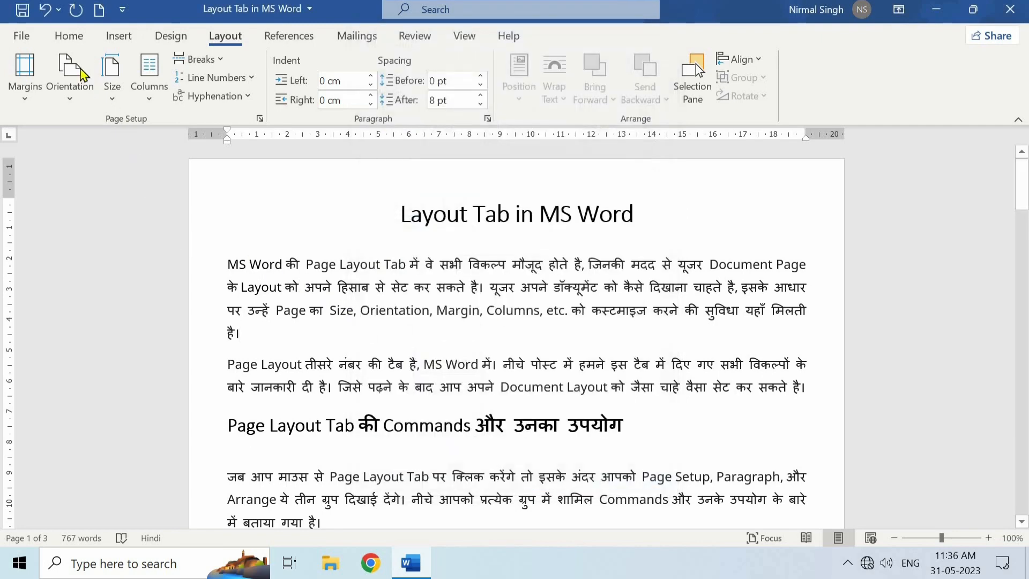
Switch the page orientation to Landscape and return it to Portrait.
{"action": "left_click", "coordinate": [71, 98]}
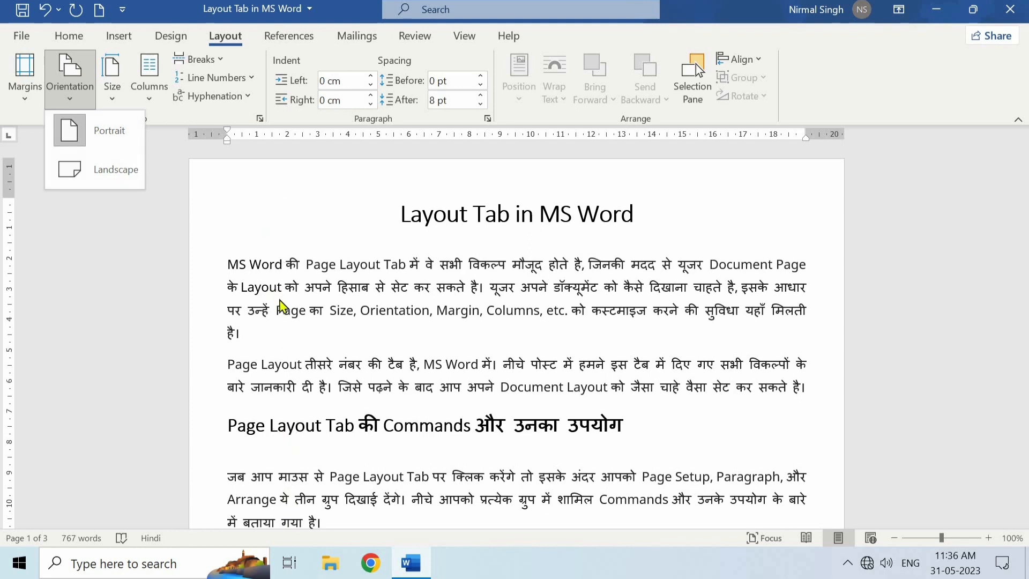
{"action": "left_click", "coordinate": [96, 173]}
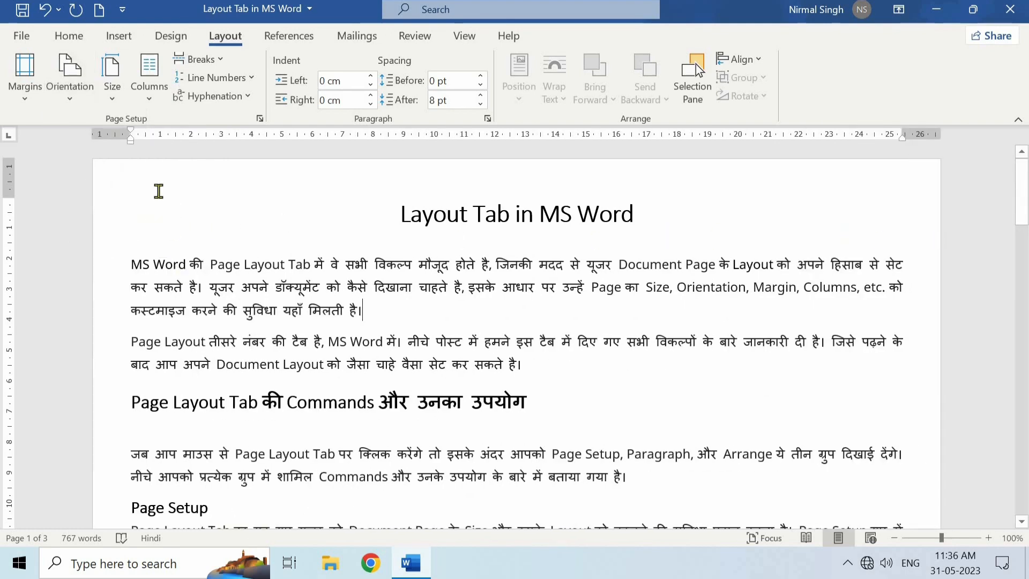
{"action": "left_click", "coordinate": [71, 97]}
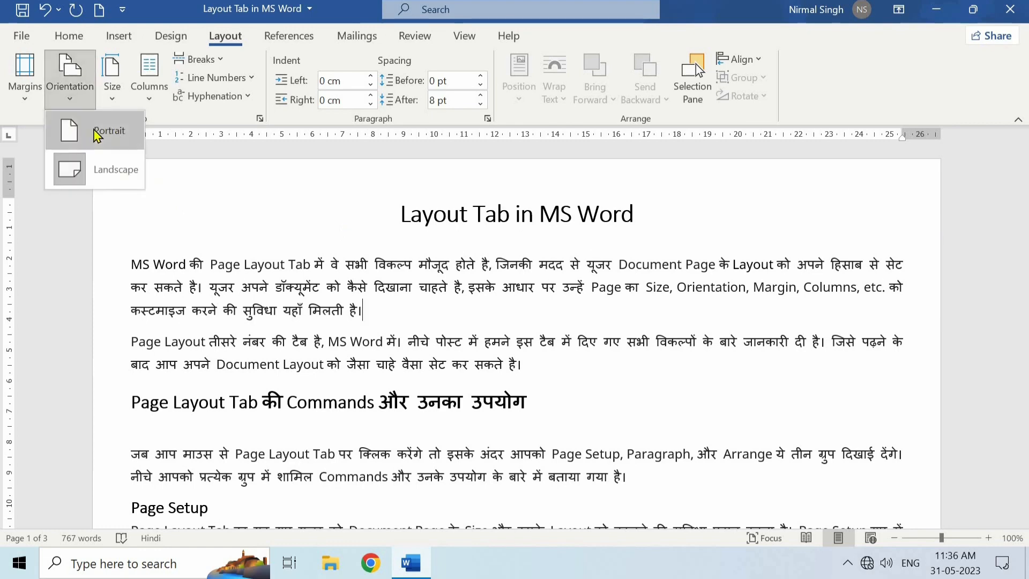
{"action": "left_click", "coordinate": [97, 134]}
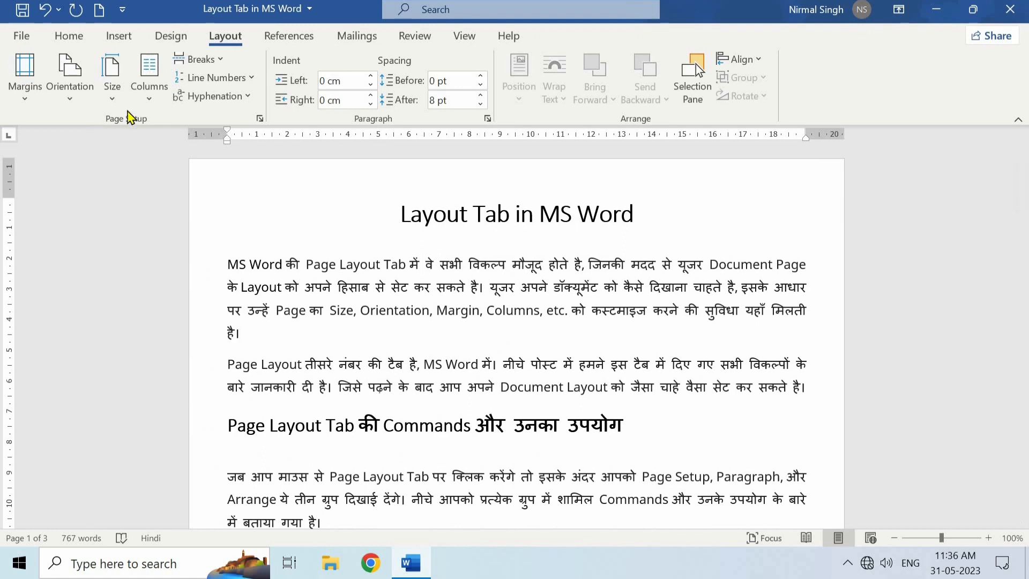
Set the document's paper size to A4, 21 cm x 29.7 cm.
{"action": "left_click", "coordinate": [114, 84]}
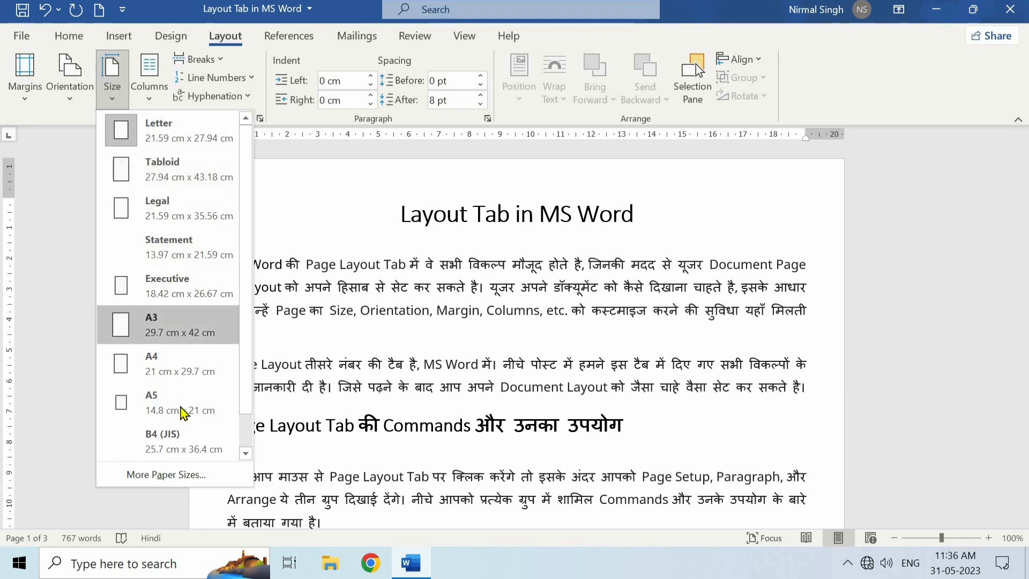
{"action": "scroll", "coordinate": [184, 421], "scroll_direction": "down", "scroll_amount": 1}
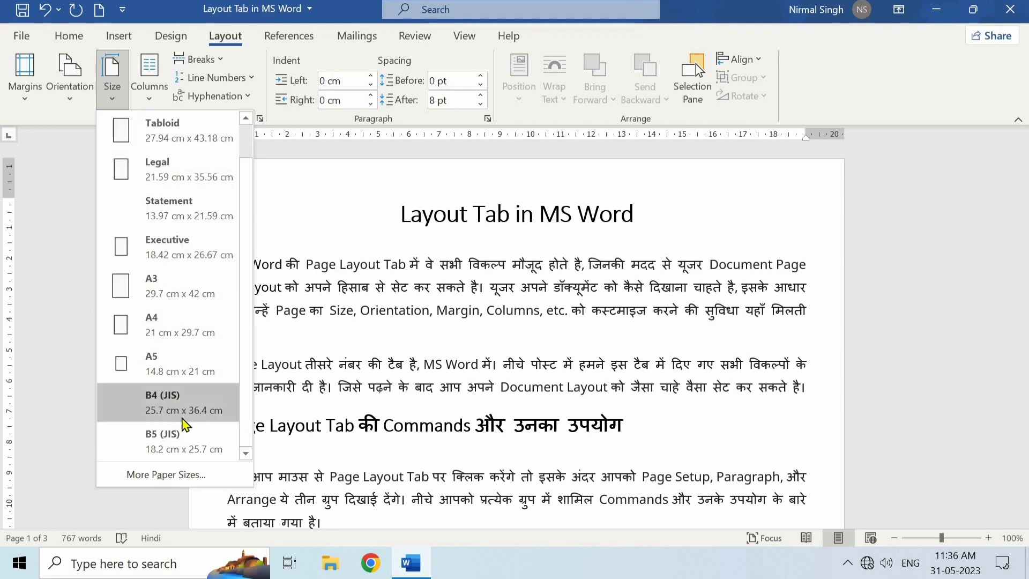
{"action": "scroll", "coordinate": [185, 289], "scroll_direction": "up", "scroll_amount": 1}
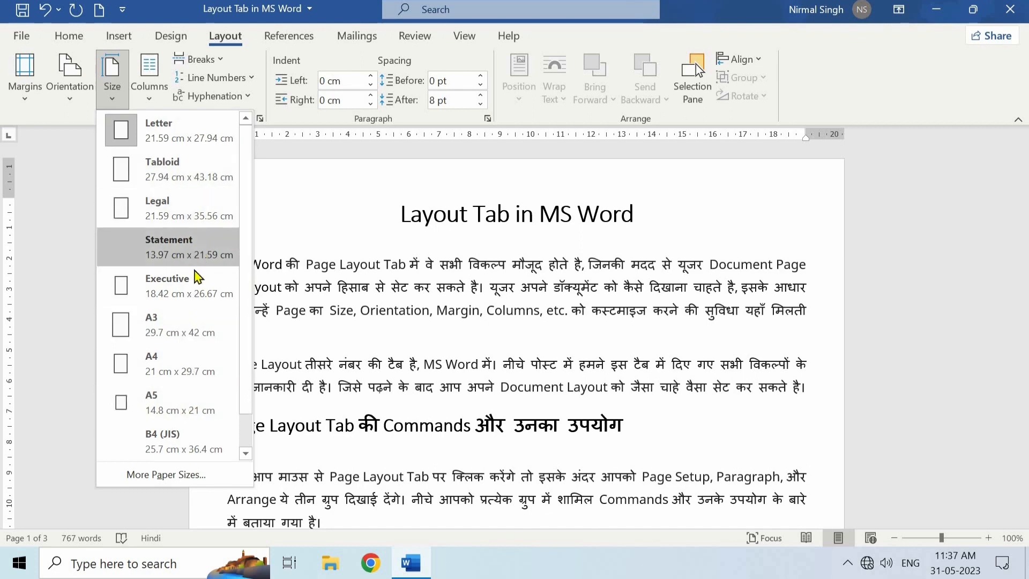
{"action": "left_click", "coordinate": [156, 365]}
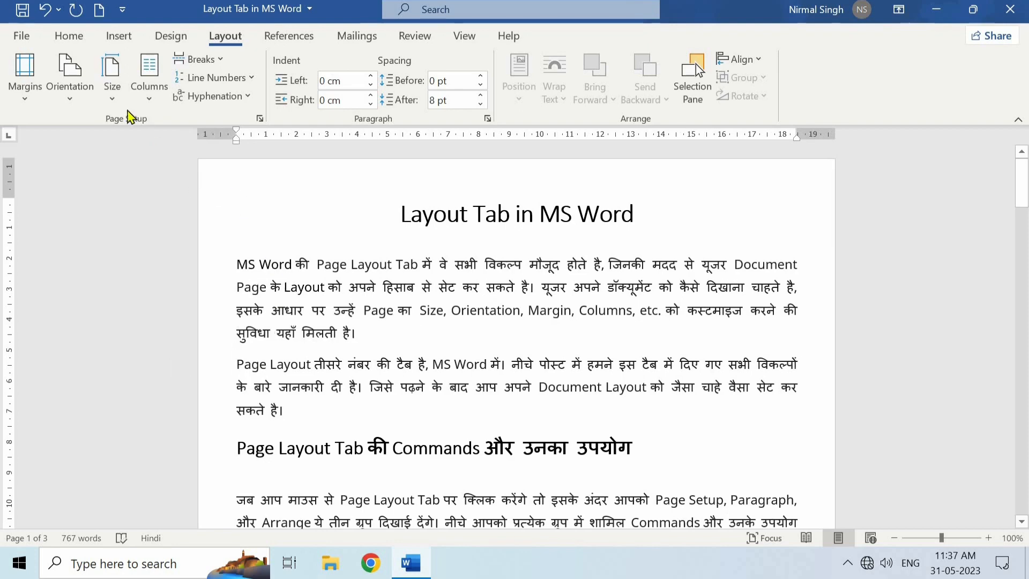
Examine the custom paper width and height settings in Page Setup and dismiss the dialog.
{"action": "left_click", "coordinate": [112, 75]}
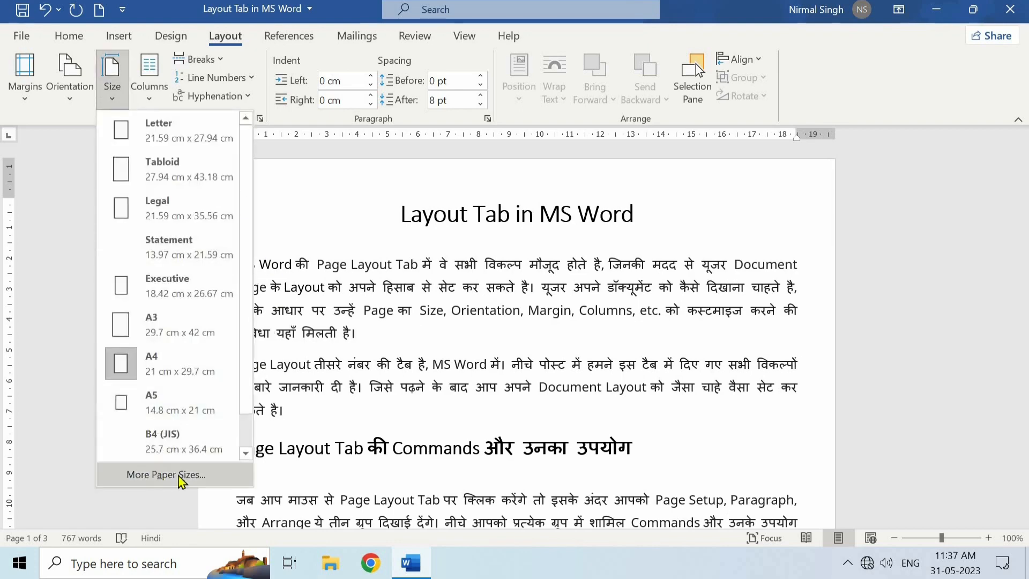
{"action": "left_click", "coordinate": [184, 474]}
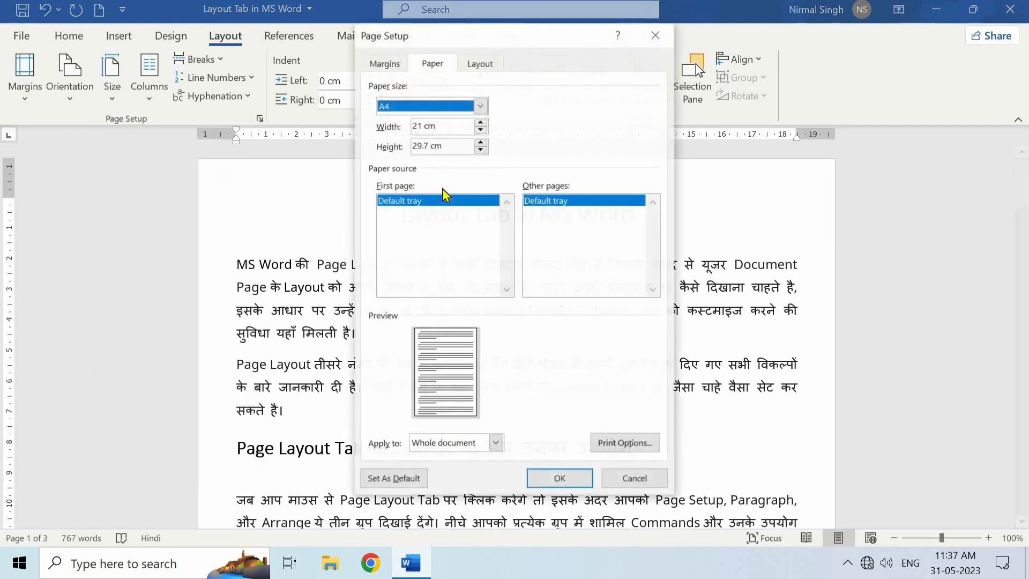
{"action": "left_click", "coordinate": [445, 128]}
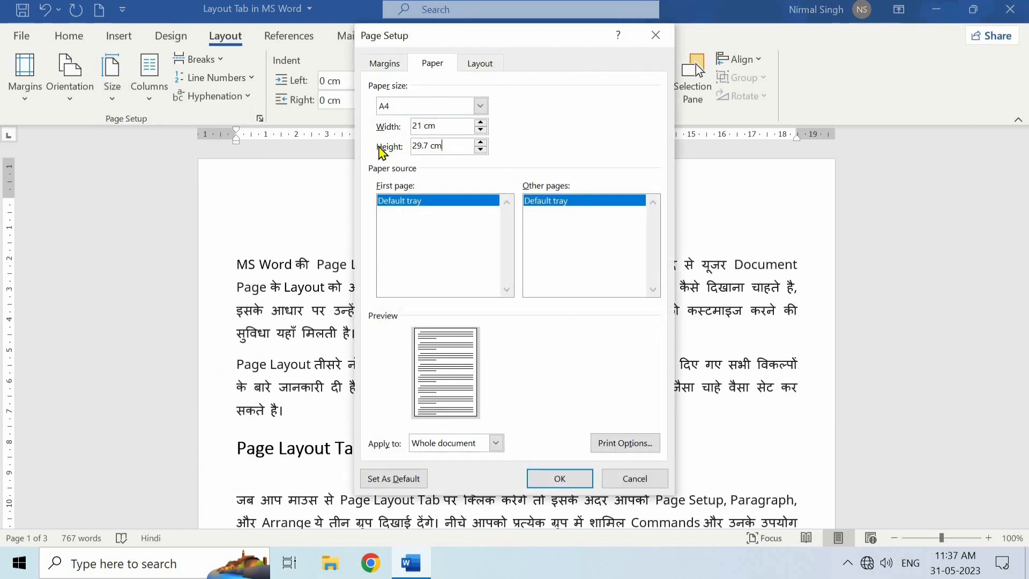
{"action": "left_click", "coordinate": [469, 148]}
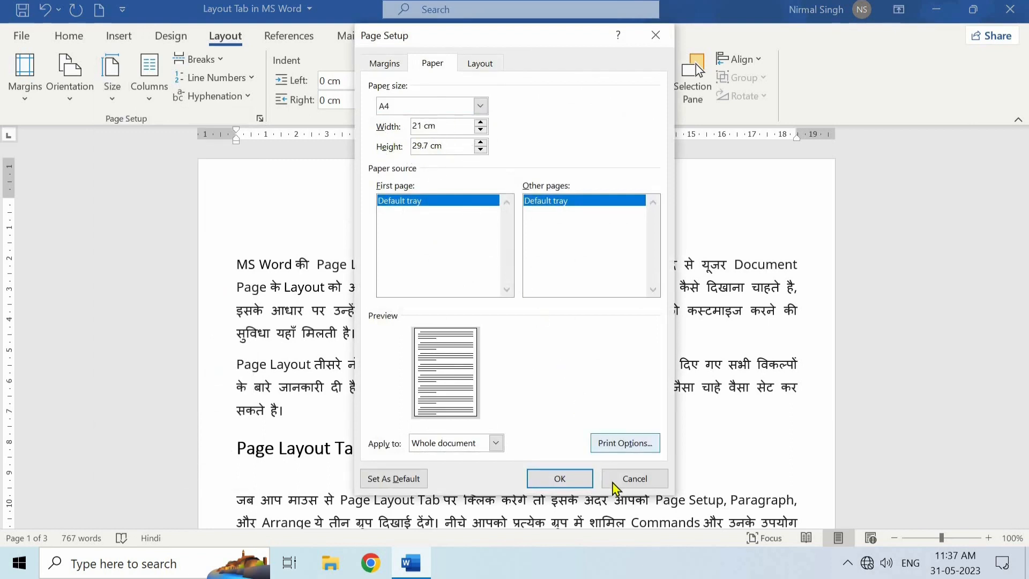
{"action": "left_click", "coordinate": [633, 477]}
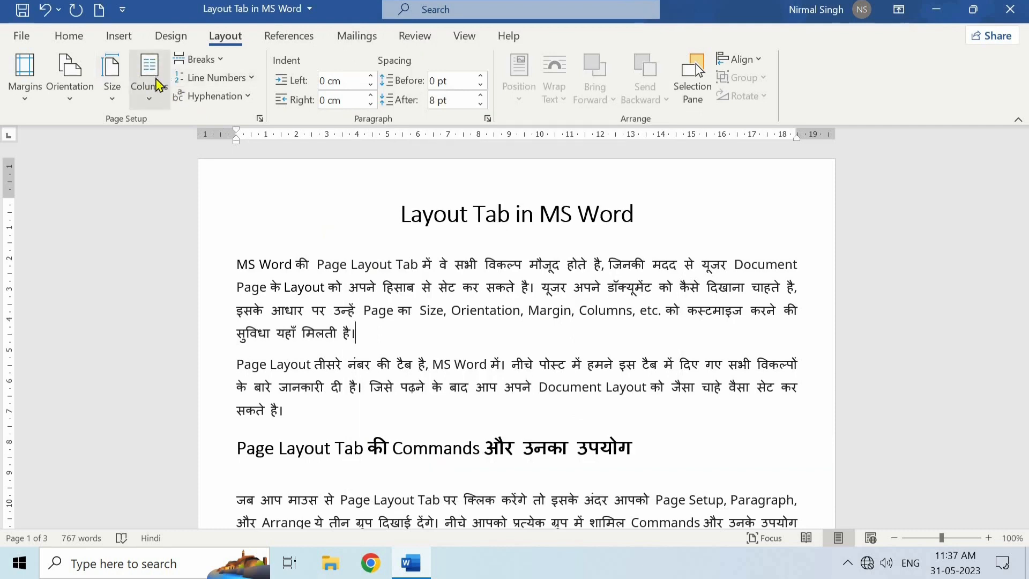
Split the document text into two columns and look over the detailed column settings dialog.
{"action": "left_click", "coordinate": [158, 103]}
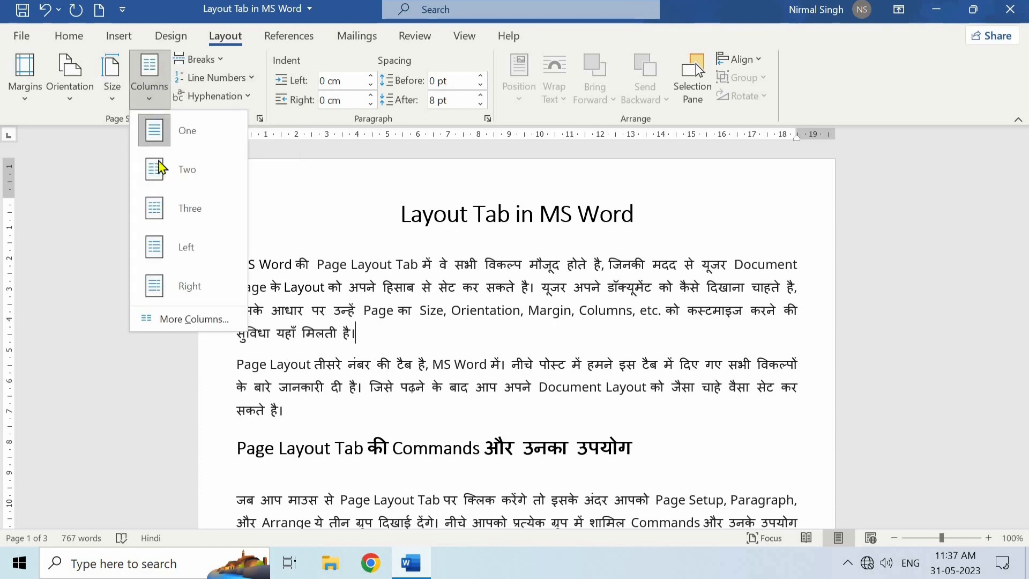
{"action": "left_click", "coordinate": [199, 179]}
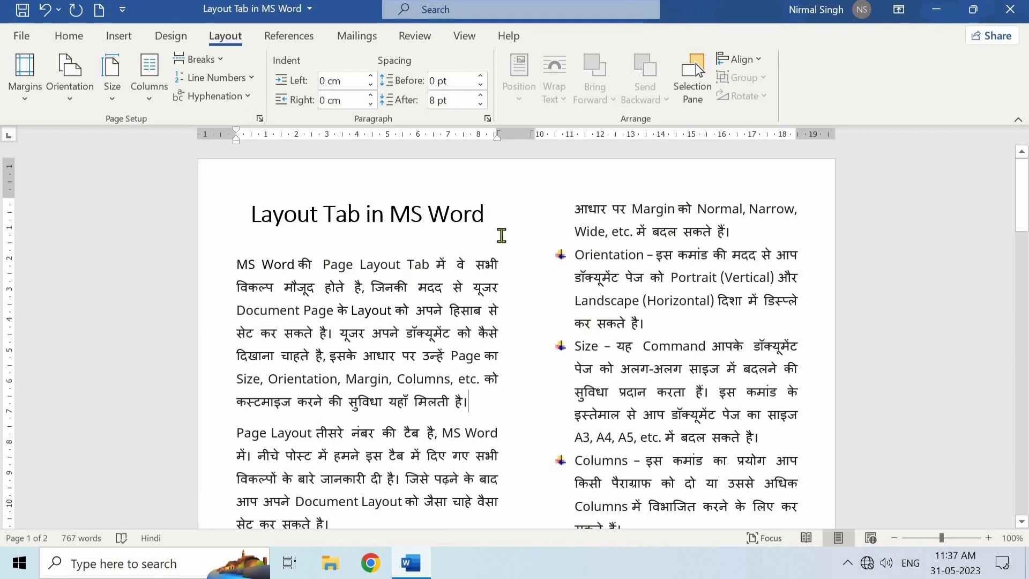
{"action": "left_click", "coordinate": [166, 106]}
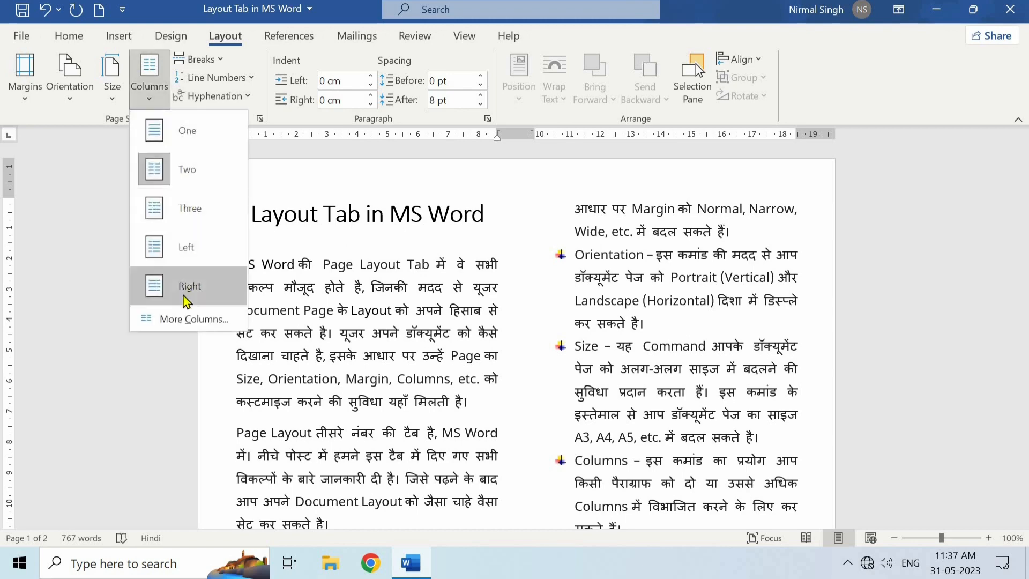
{"action": "left_click", "coordinate": [194, 319]}
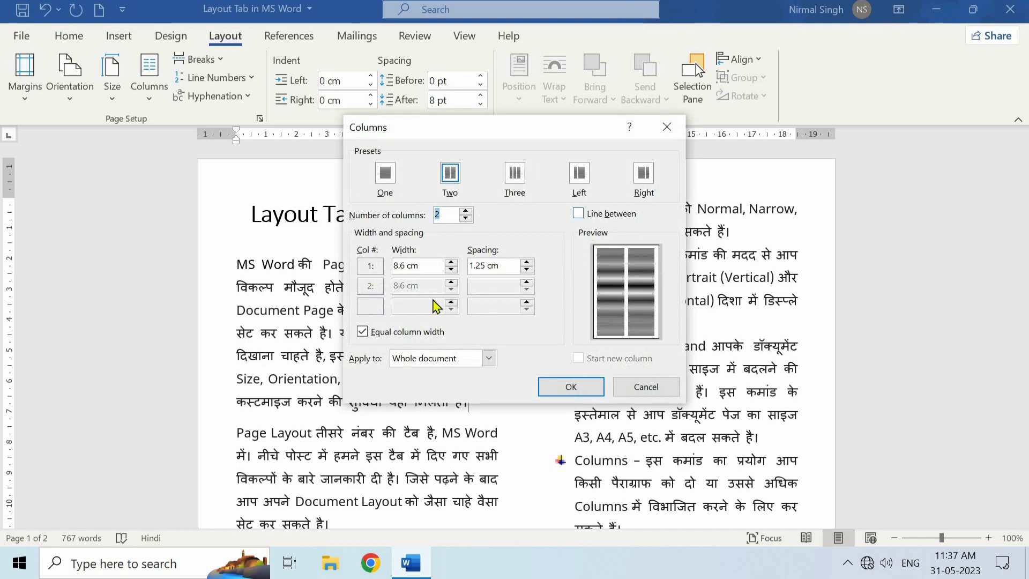
{"action": "left_click", "coordinate": [650, 384]}
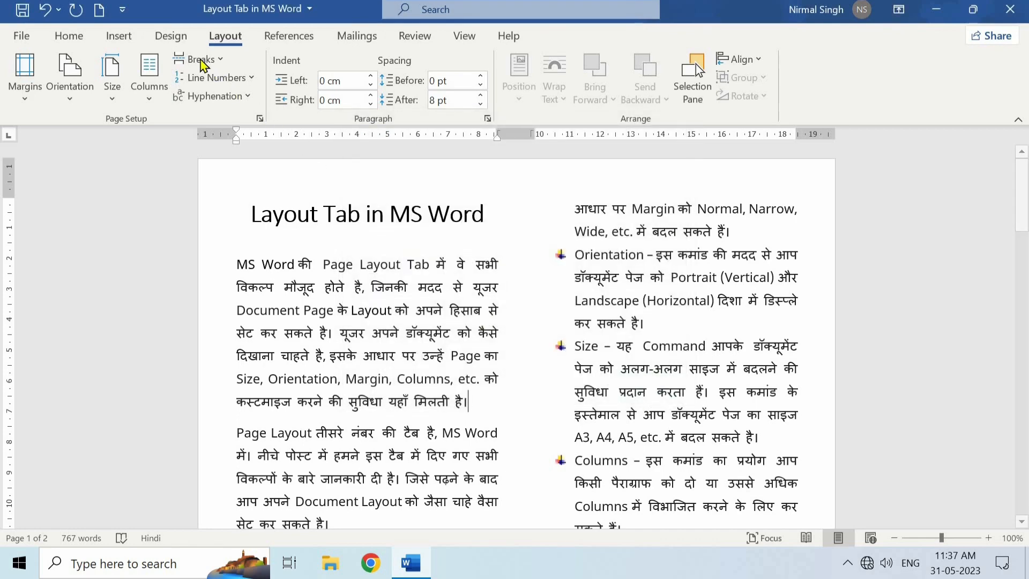
Insert a page break at the end of the first paragraph under the title.
{"action": "left_click", "coordinate": [199, 61]}
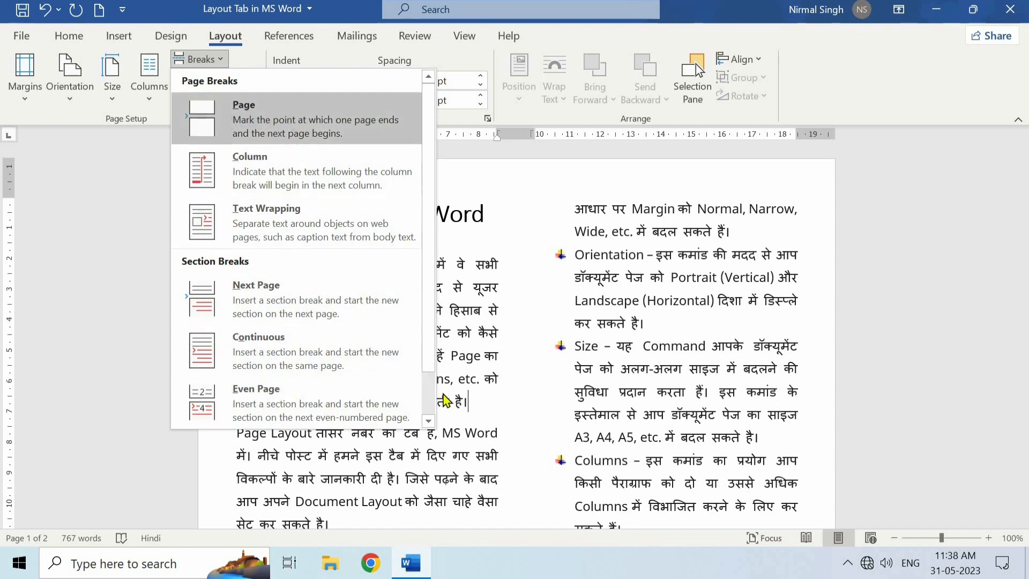
{"action": "left_click", "coordinate": [467, 401]}
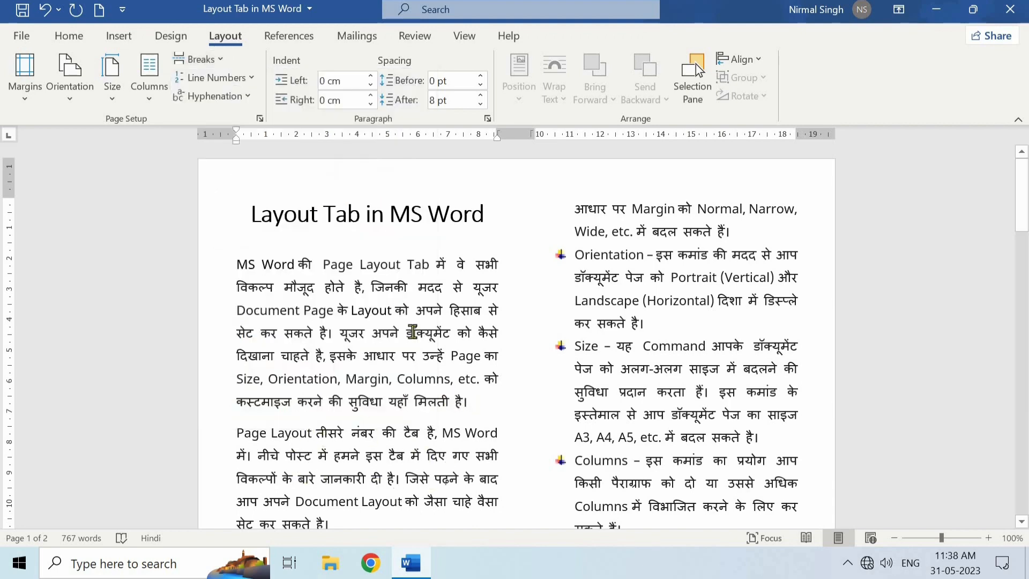
{"action": "left_click", "coordinate": [209, 59]}
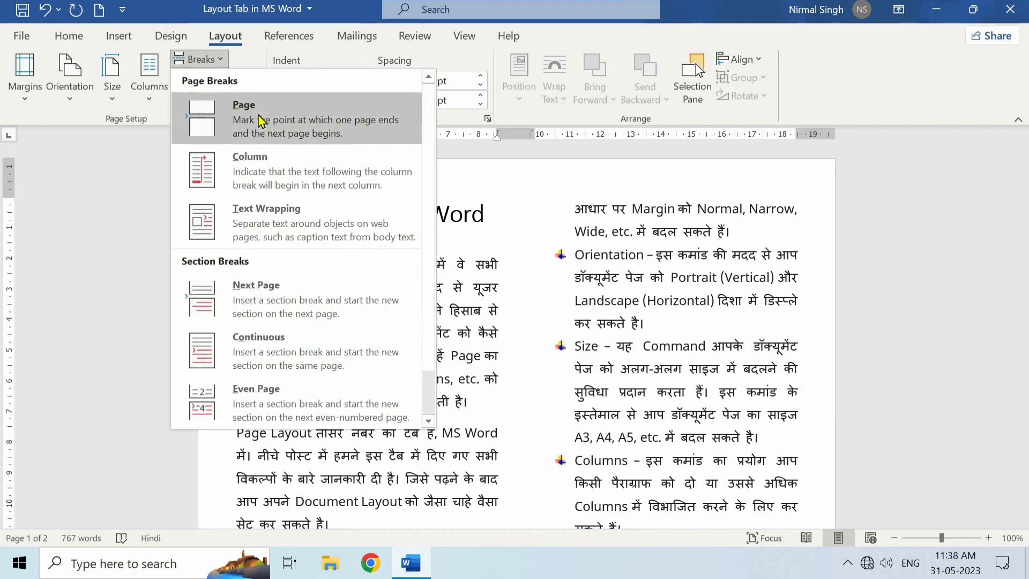
{"action": "left_click", "coordinate": [260, 120]}
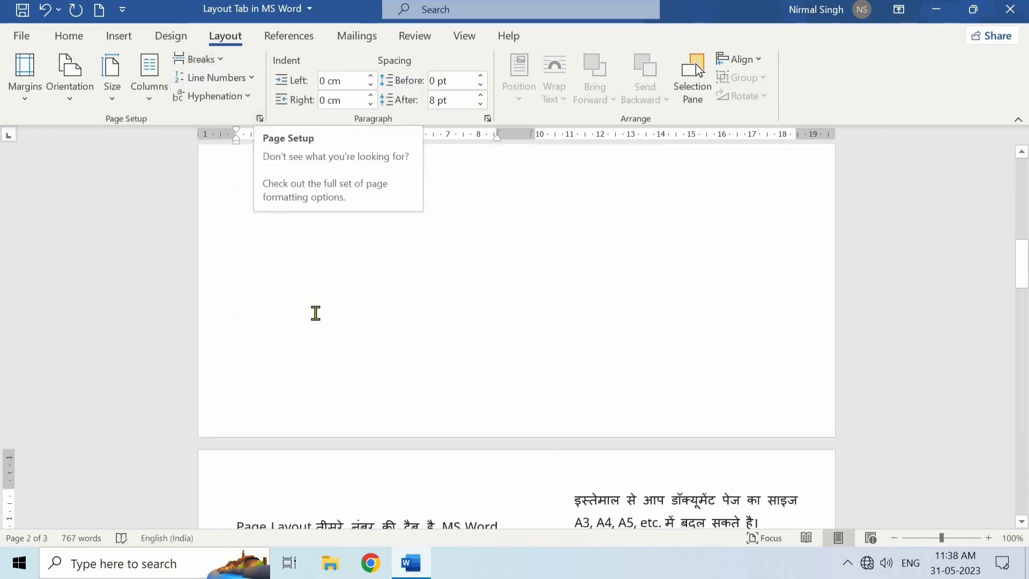
Inspect the text on both sides of the new page break after the first paragraph.
{"action": "scroll", "coordinate": [315, 315], "scroll_direction": "up", "scroll_amount": 2}
{"action": "scroll", "coordinate": [314, 316], "scroll_direction": "up", "scroll_amount": 5}
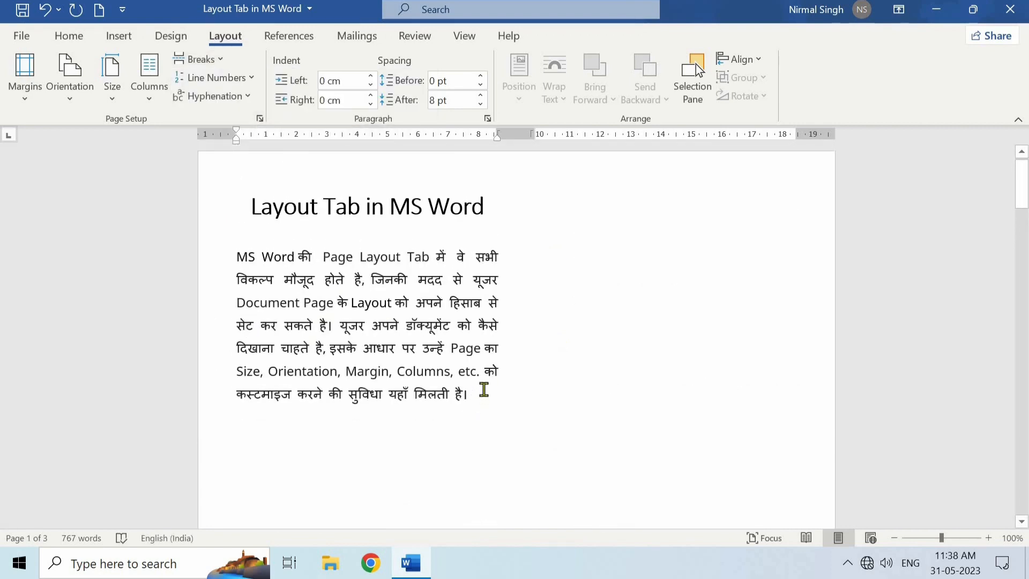
{"action": "left_click", "coordinate": [483, 397]}
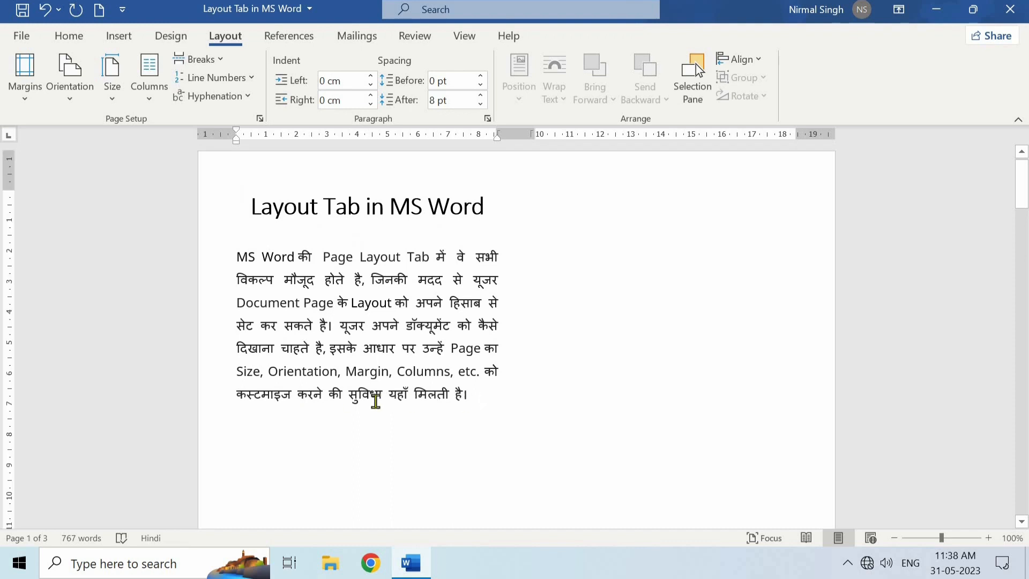
{"action": "left_click", "coordinate": [212, 61]}
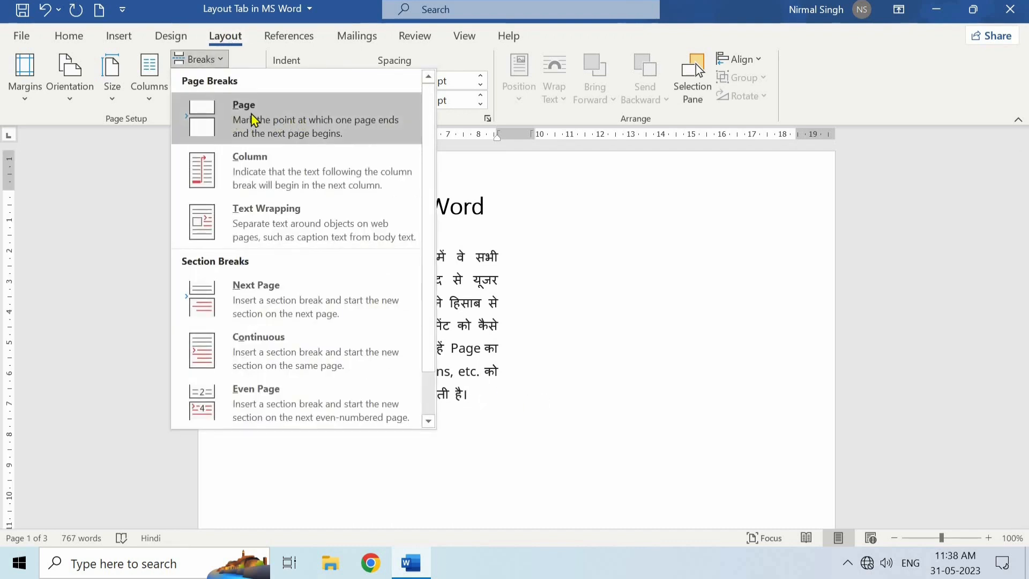
{"action": "left_click", "coordinate": [467, 383]}
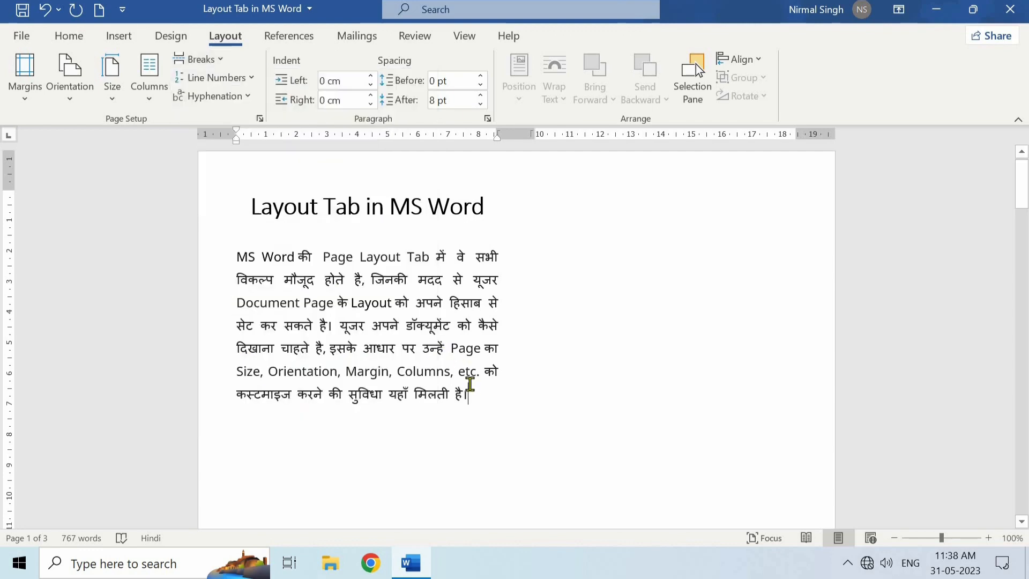
{"action": "scroll", "coordinate": [467, 383], "scroll_direction": "down", "scroll_amount": 7}
{"action": "scroll", "coordinate": [467, 383], "scroll_direction": "down", "scroll_amount": 5}
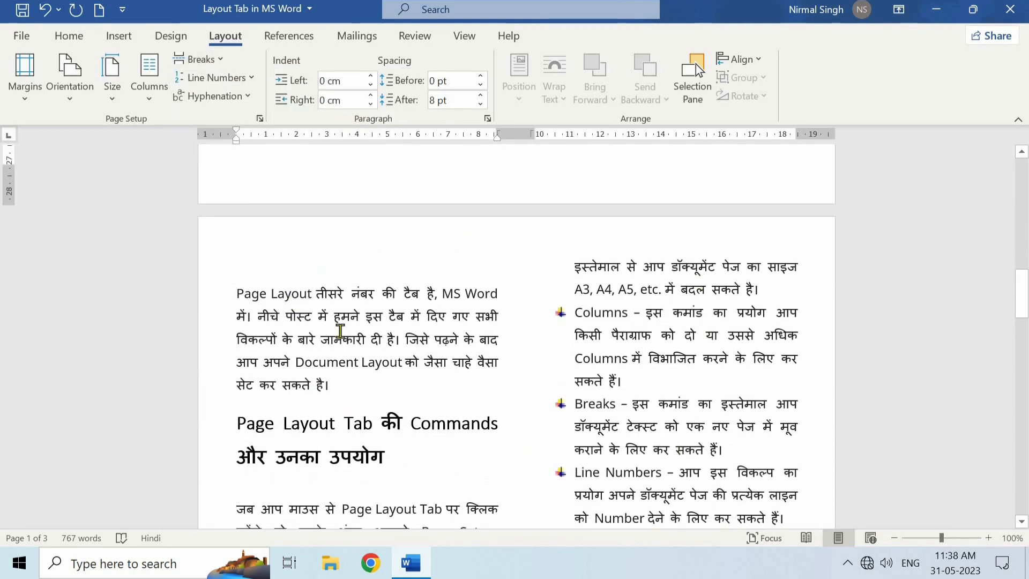
Undo the page break after the first paragraph and place the cursor at that paragraph's end.
{"action": "key", "text": "ctrl+z"}
{"action": "left_click", "coordinate": [211, 62]}
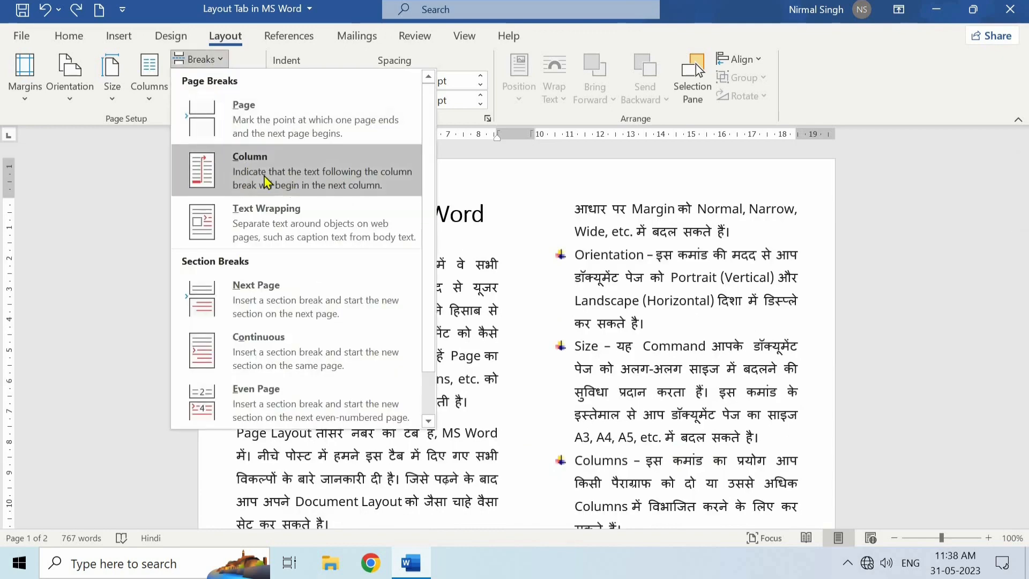
{"action": "left_click", "coordinate": [478, 399]}
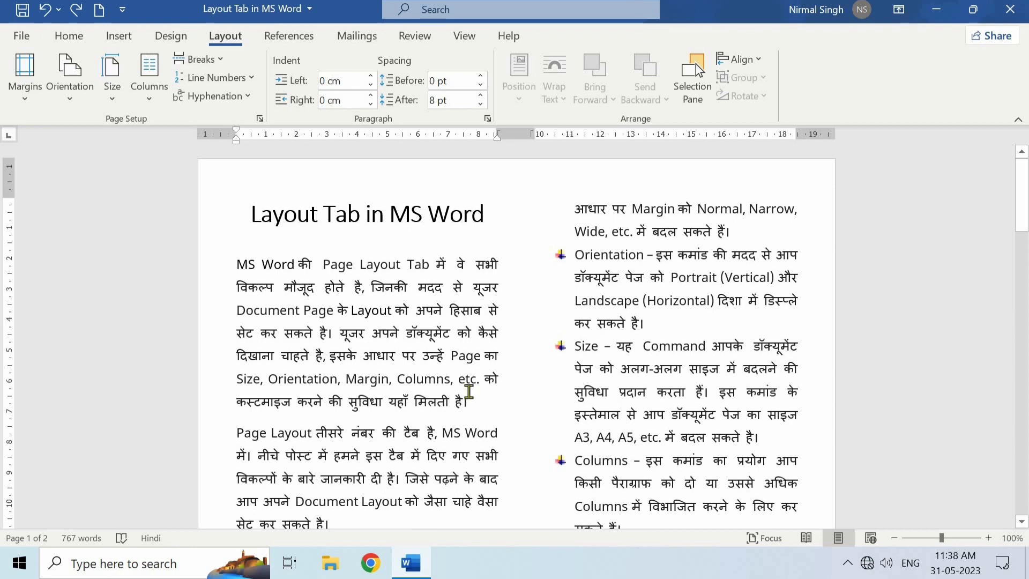
Try a column break at the end of the first paragraph, inspecting the text flow before undoing it.
{"action": "left_click", "coordinate": [203, 60]}
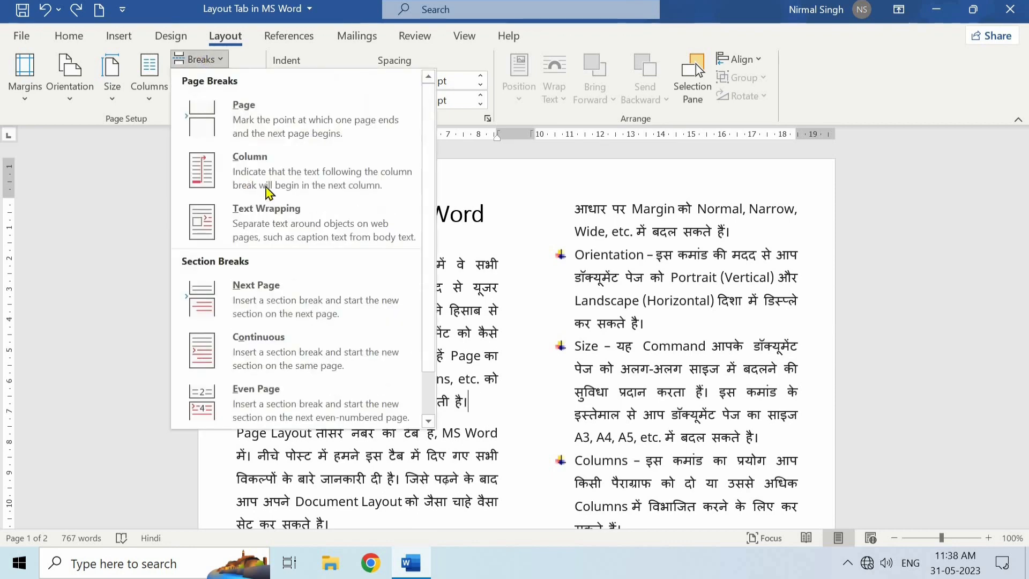
{"action": "left_click", "coordinate": [288, 167]}
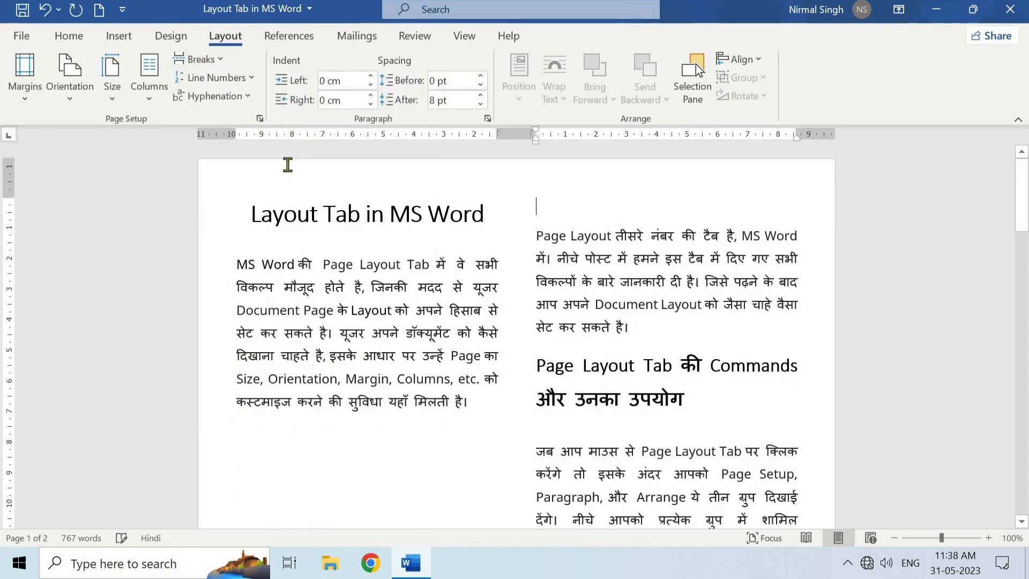
{"action": "scroll", "coordinate": [373, 319], "scroll_direction": "down", "scroll_amount": 3}
{"action": "scroll", "coordinate": [360, 313], "scroll_direction": "down", "scroll_amount": 3}
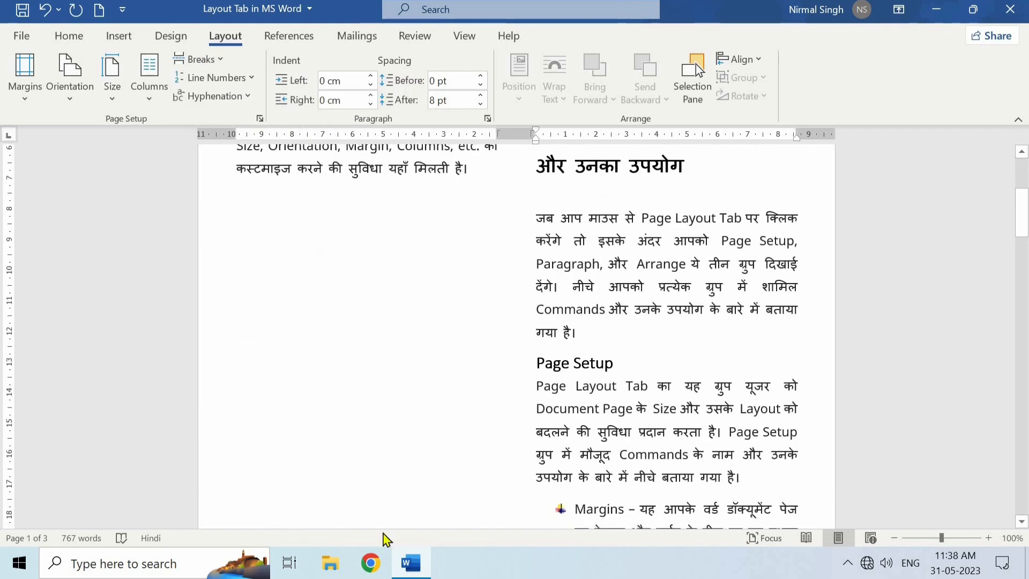
{"action": "scroll", "coordinate": [385, 314], "scroll_direction": "up", "scroll_amount": 5}
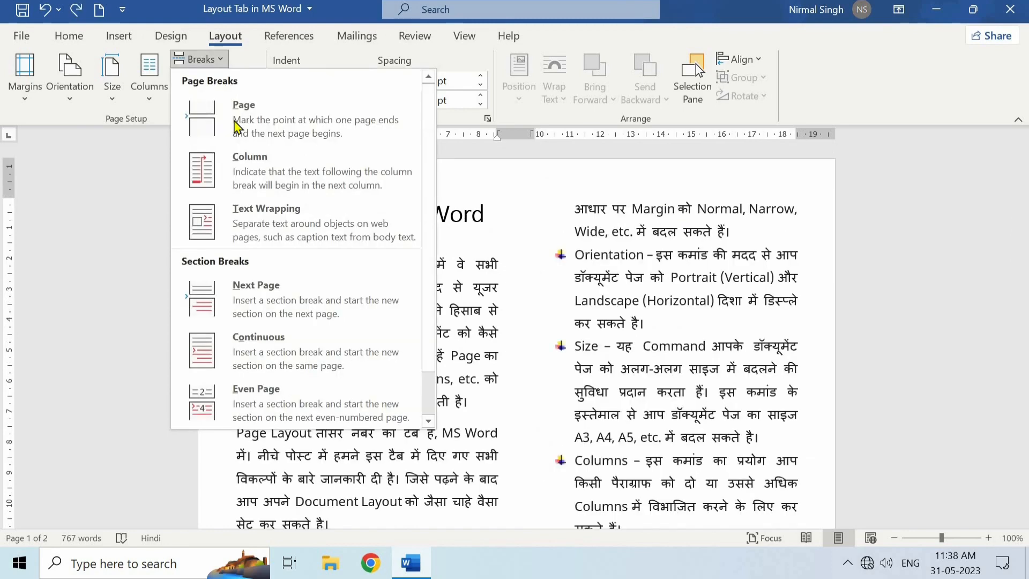
{"action": "left_click", "coordinate": [459, 246]}
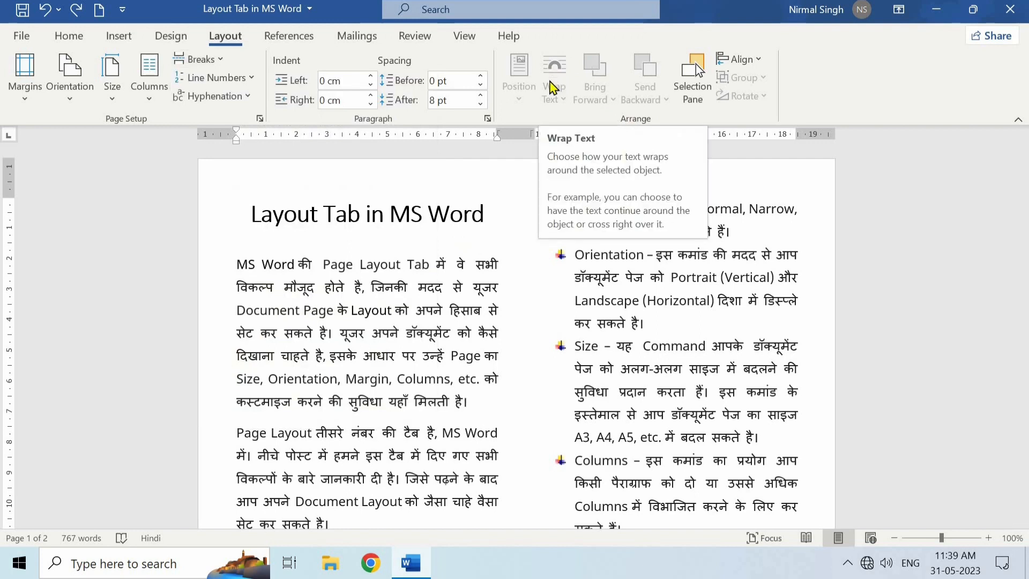
Try a Next Page section break at the end of the first paragraph, reviewing both pages before undoing it.
{"action": "left_click", "coordinate": [220, 61]}
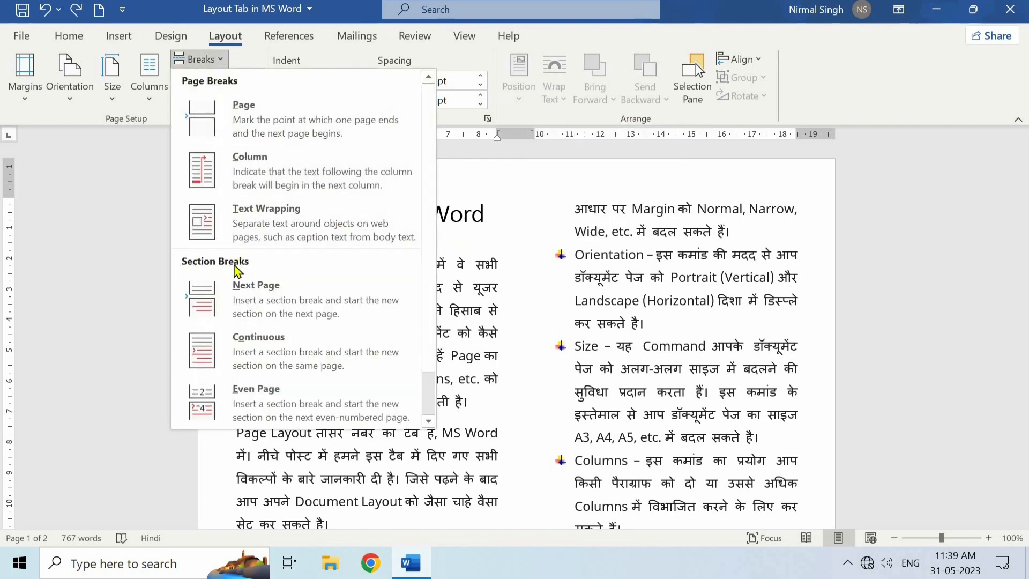
{"action": "left_click", "coordinate": [267, 295]}
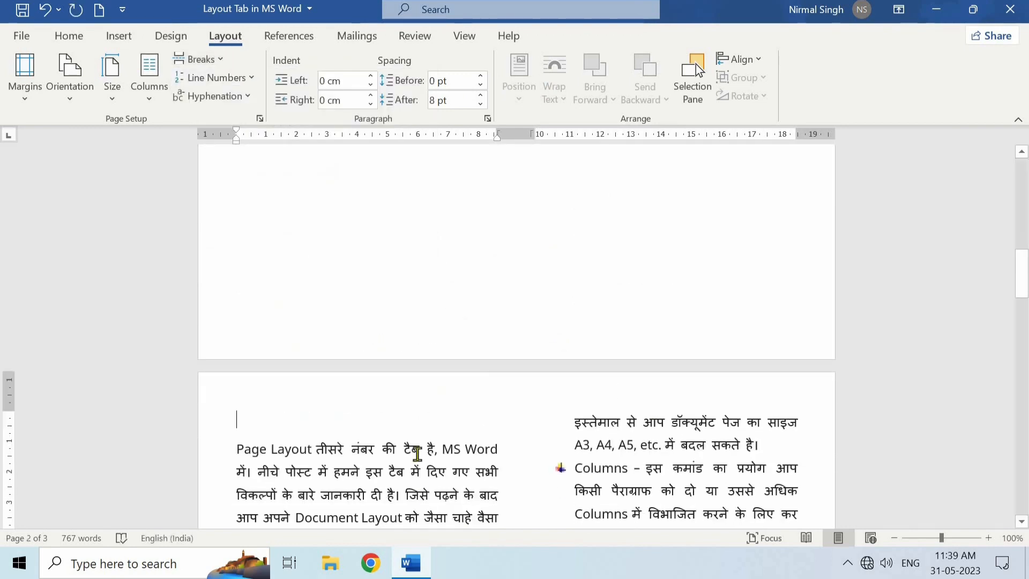
{"action": "scroll", "coordinate": [484, 366], "scroll_direction": "up", "scroll_amount": 5}
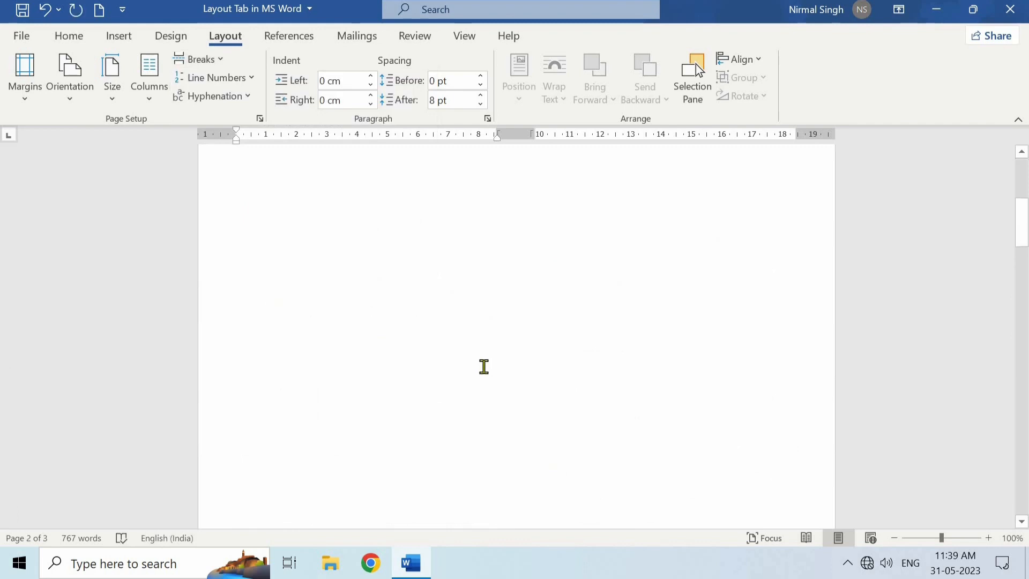
{"action": "scroll", "coordinate": [484, 367], "scroll_direction": "up", "scroll_amount": 6}
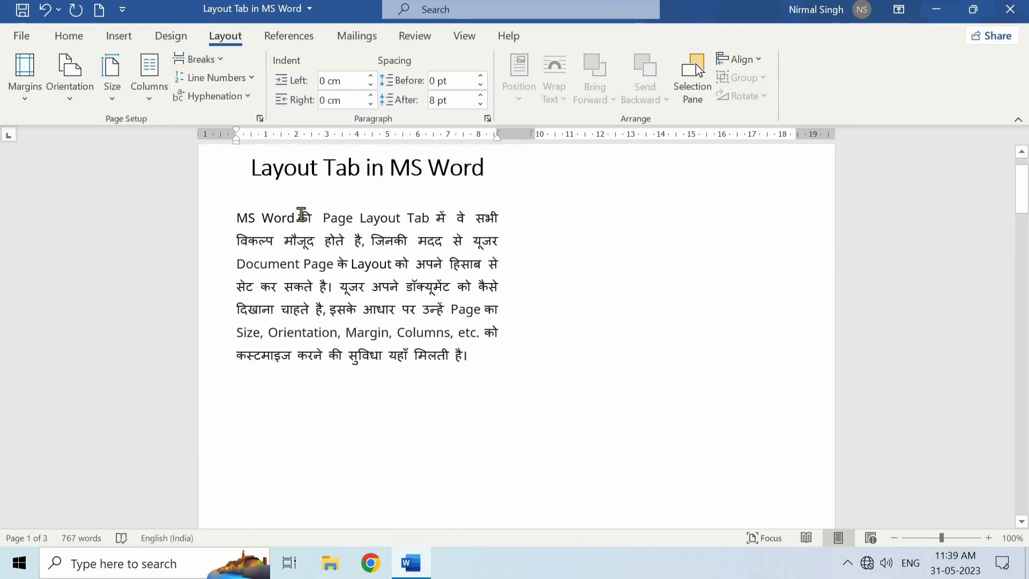
{"action": "left_click", "coordinate": [477, 353]}
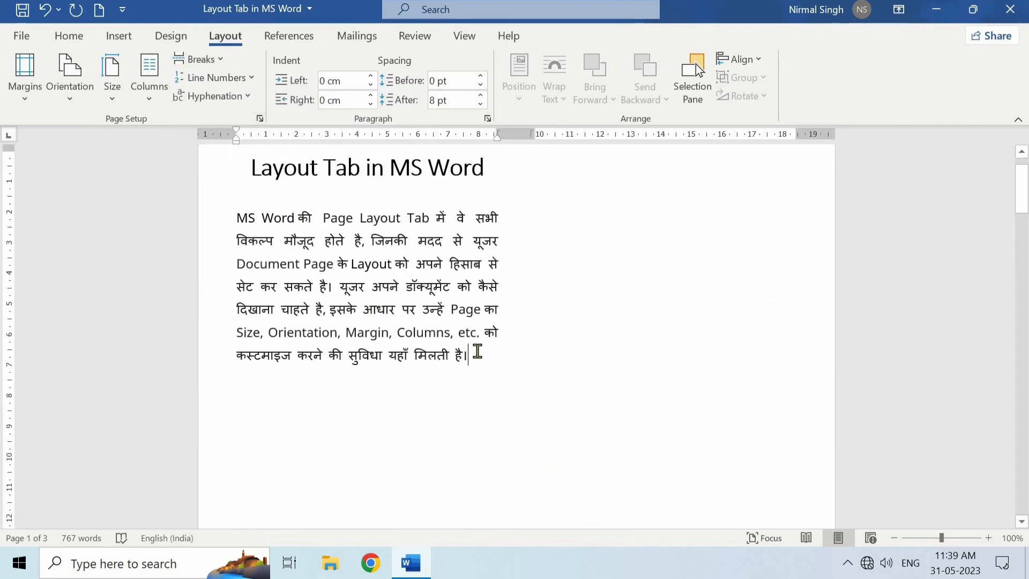
{"action": "key", "text": "ctrl+z"}
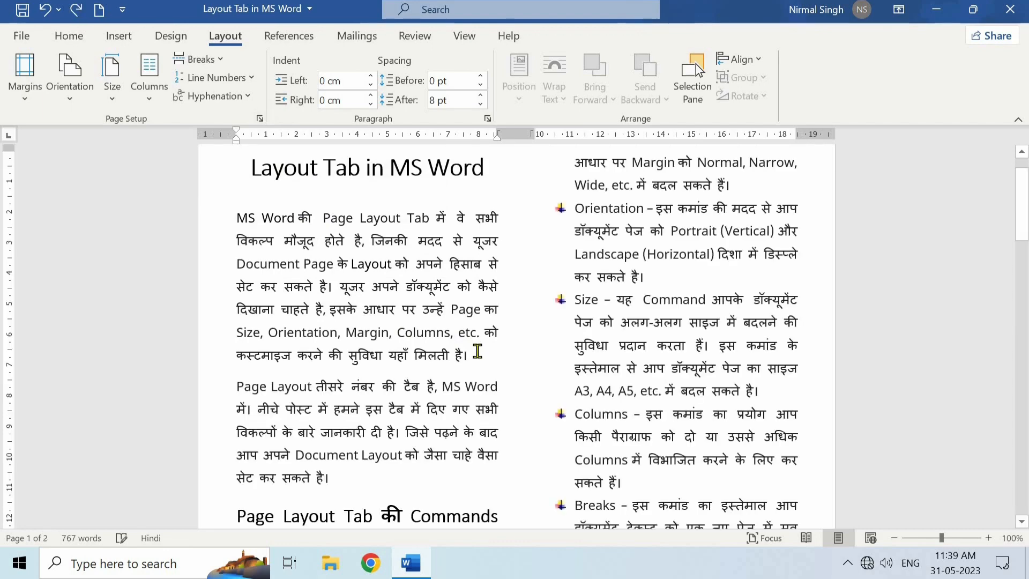
Undo the two-column layout of the document text.
{"action": "scroll", "coordinate": [477, 352], "scroll_direction": "down", "scroll_amount": 3}
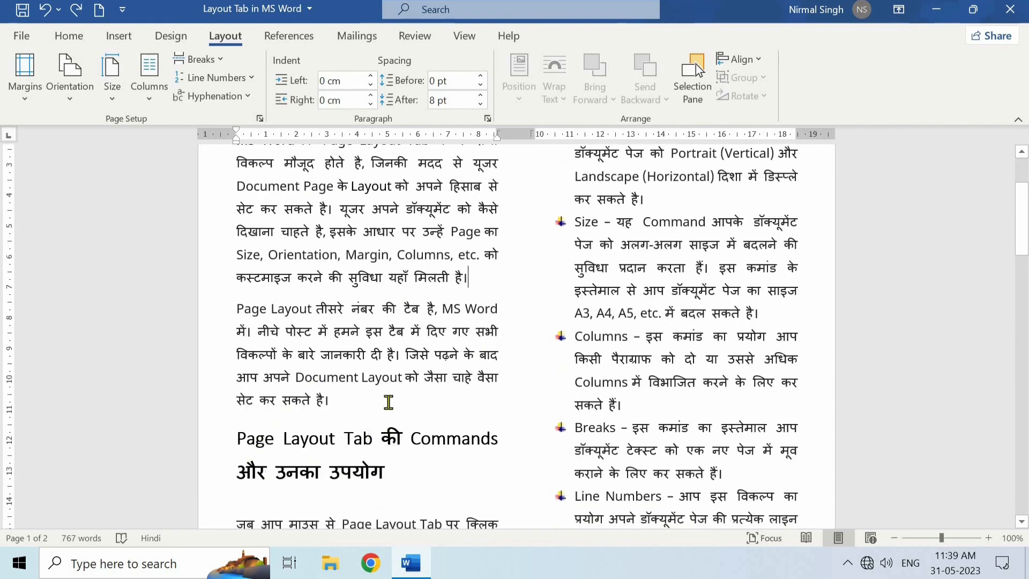
{"action": "left_click", "coordinate": [198, 59]}
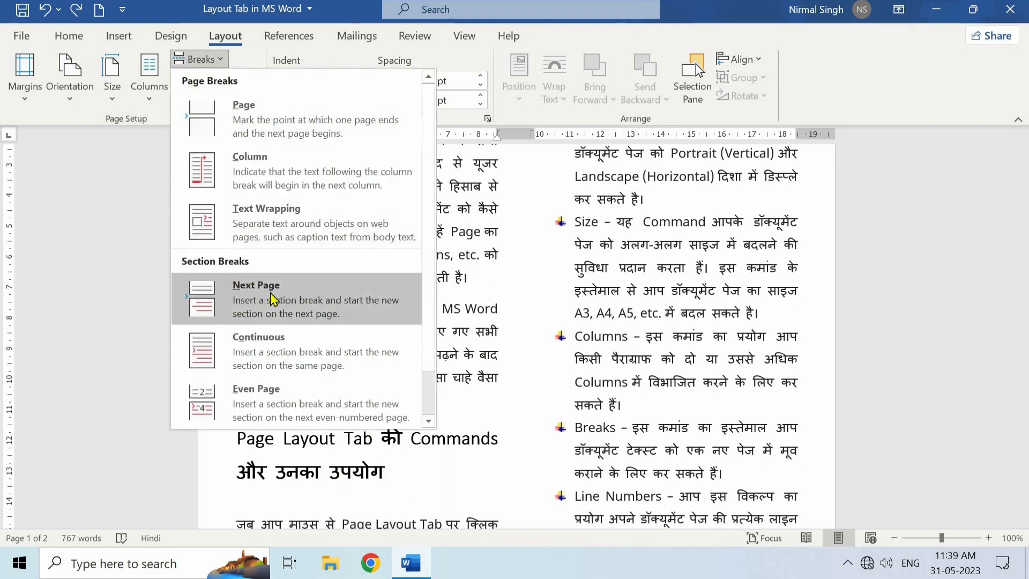
{"action": "left_click", "coordinate": [452, 408]}
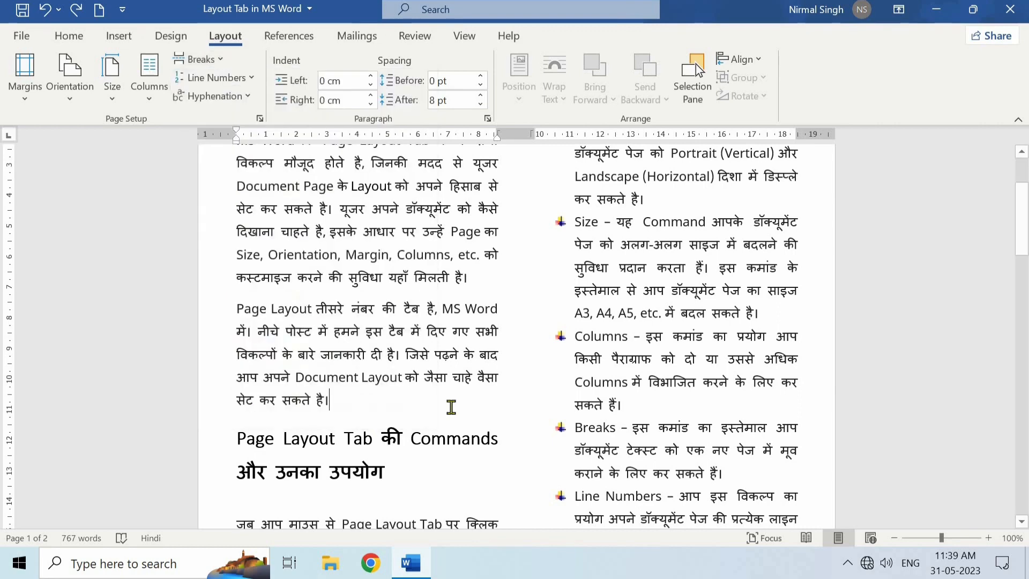
{"action": "key", "text": "ctrl+z"}
{"action": "scroll", "coordinate": [409, 351], "scroll_direction": "up", "scroll_amount": 3}
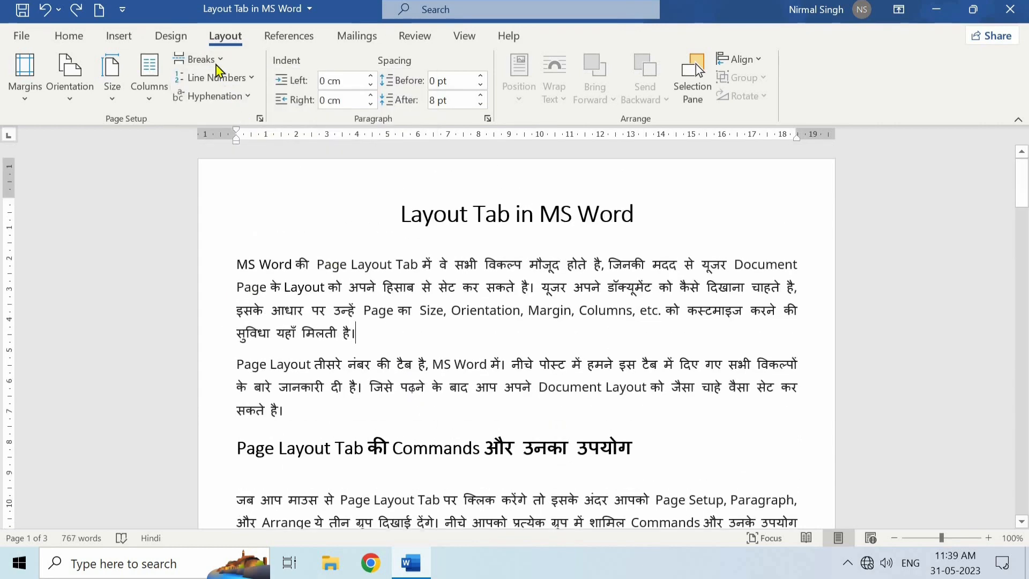
Try a Continuous section break at the end of the first paragraph and undo it.
{"action": "left_click", "coordinate": [214, 60]}
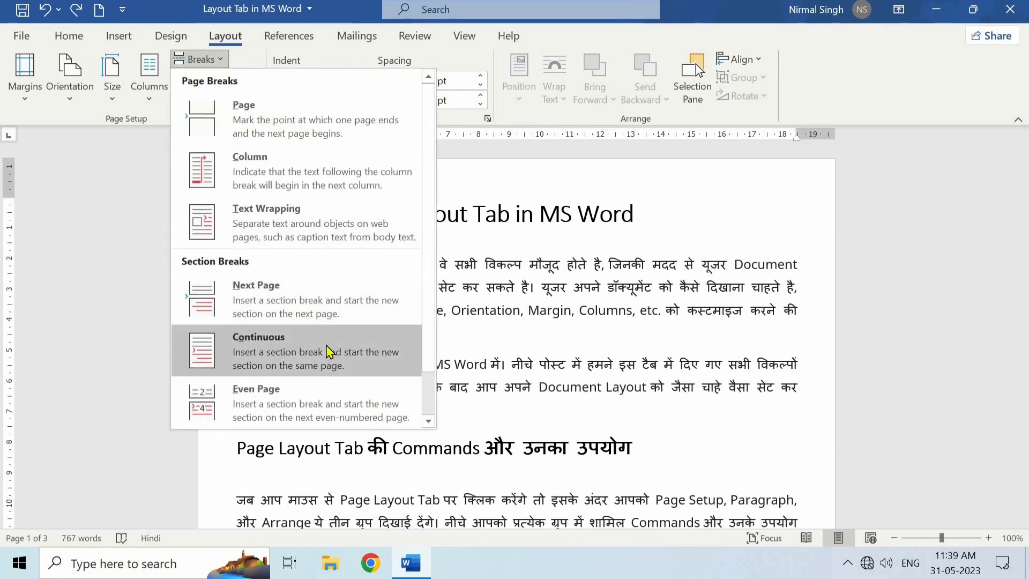
{"action": "left_click", "coordinate": [473, 338]}
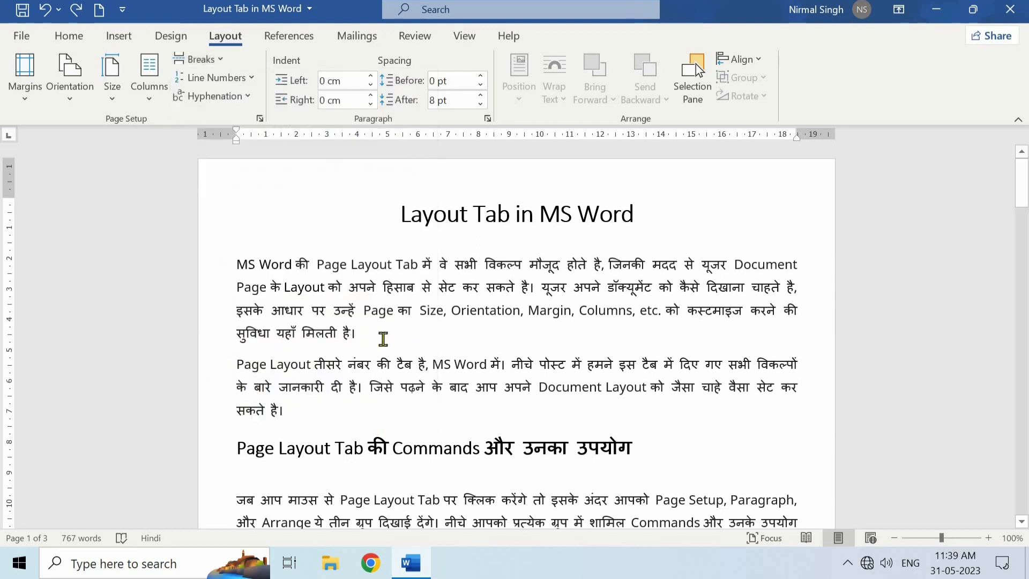
{"action": "left_click", "coordinate": [198, 59]}
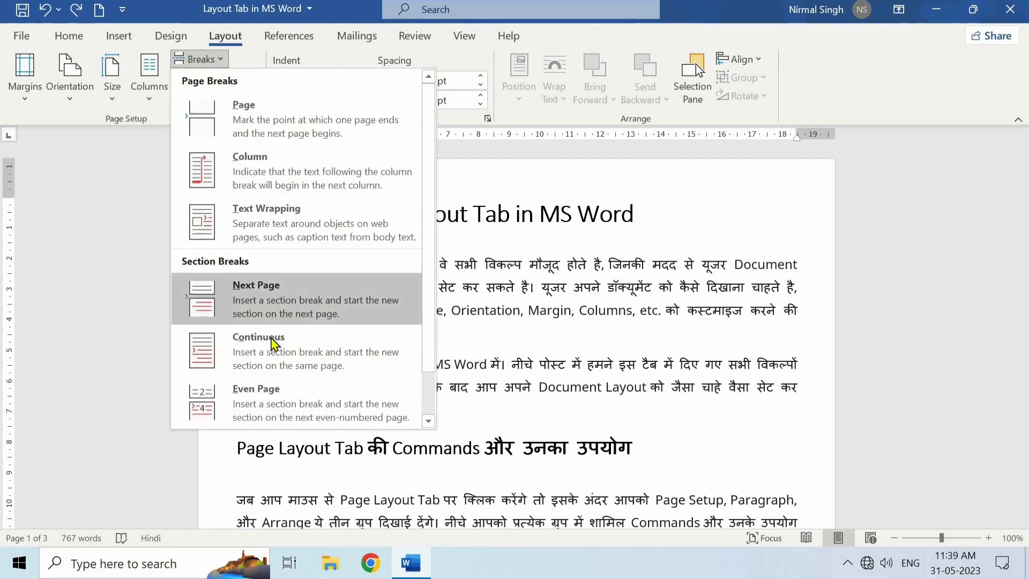
{"action": "left_click", "coordinate": [290, 346]}
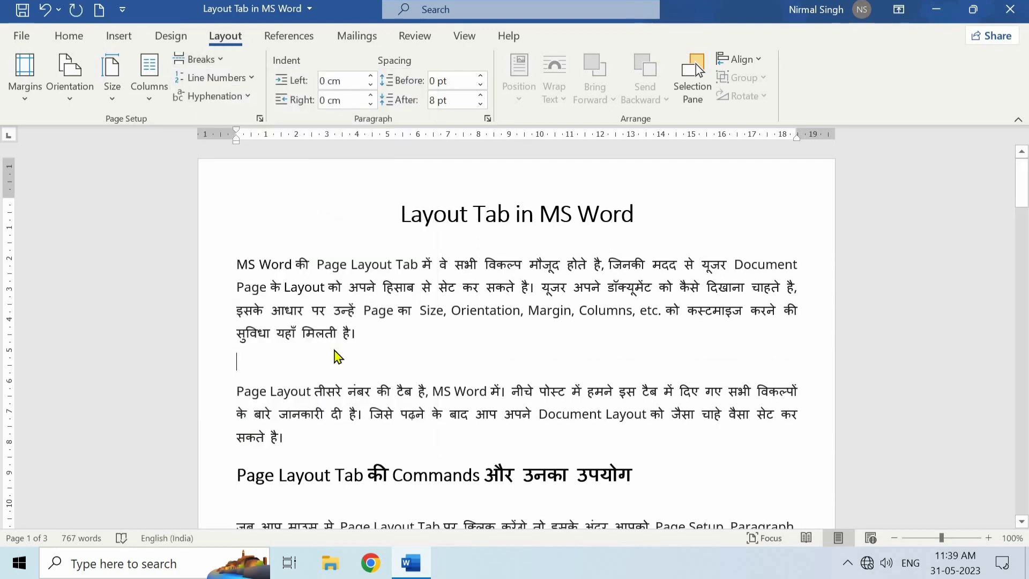
{"action": "key", "text": "ctrl+z"}
Try an Even Page section break before the Paragraph heading, checking where the section starts before undoing it.
{"action": "left_click", "coordinate": [200, 59]}
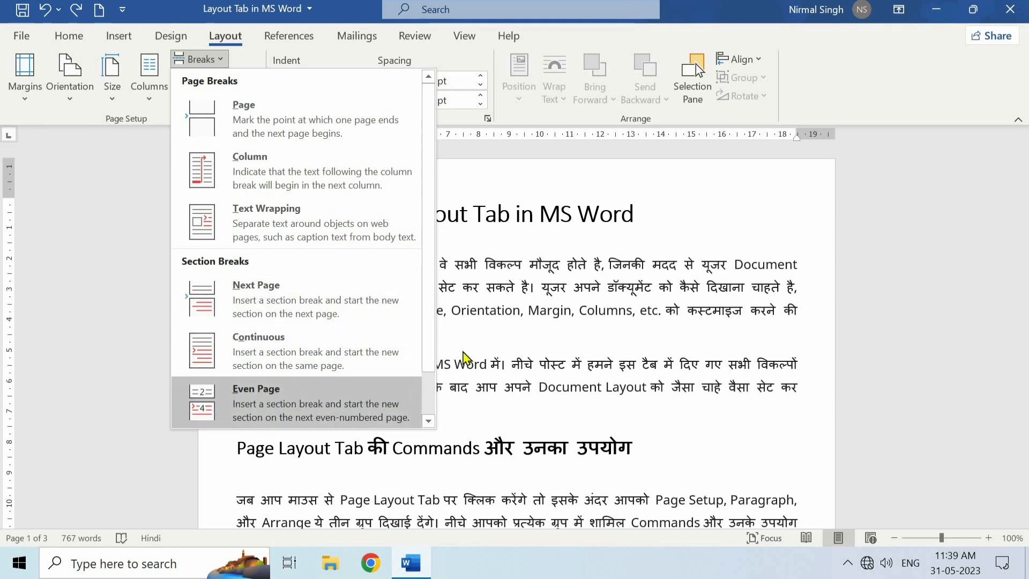
{"action": "left_click", "coordinate": [468, 334]}
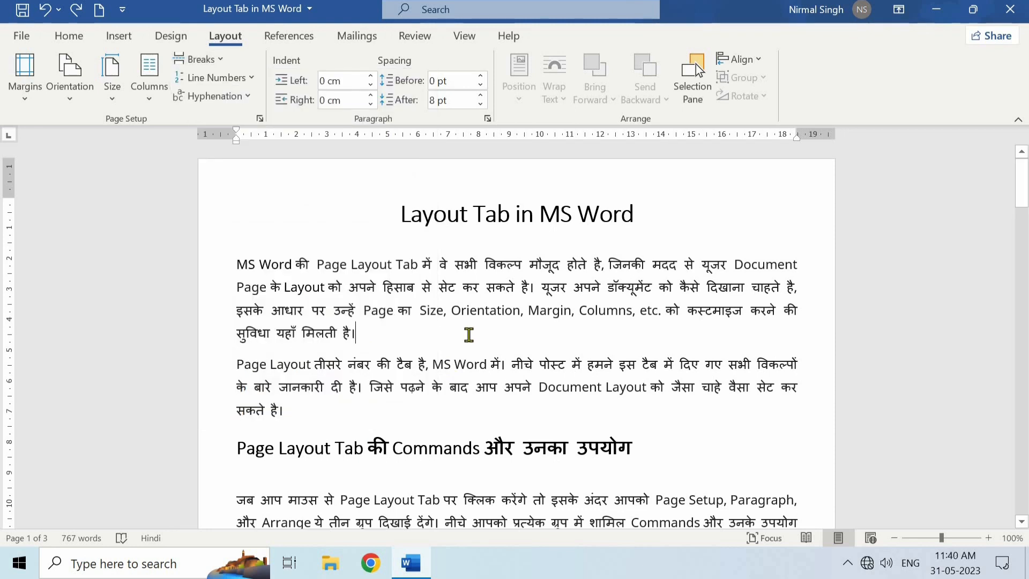
{"action": "scroll", "coordinate": [469, 335], "scroll_direction": "down", "scroll_amount": 7}
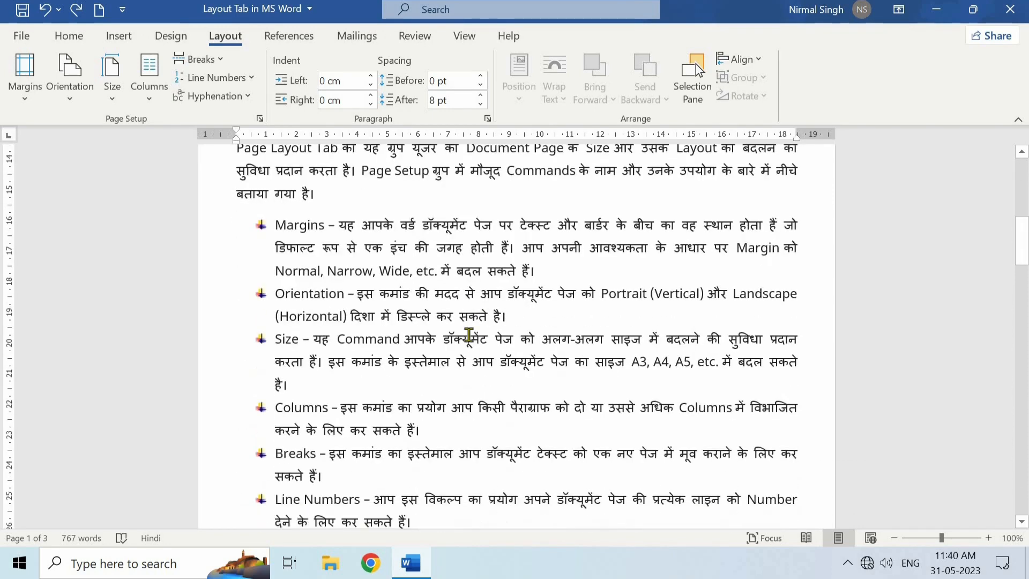
{"action": "scroll", "coordinate": [469, 335], "scroll_direction": "down", "scroll_amount": 9}
{"action": "left_click", "coordinate": [267, 328]}
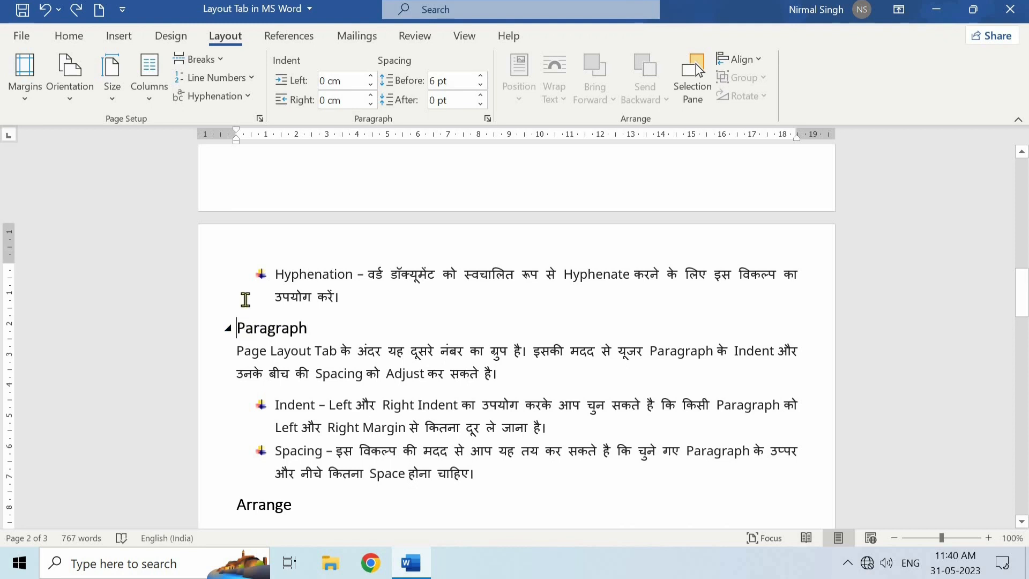
{"action": "left_click", "coordinate": [201, 60]}
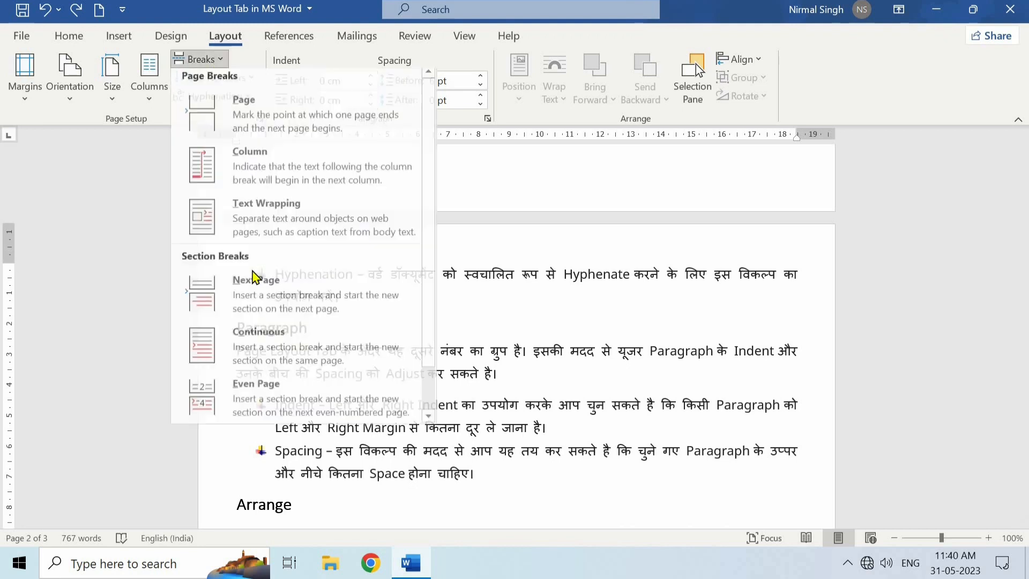
{"action": "left_click", "coordinate": [269, 399]}
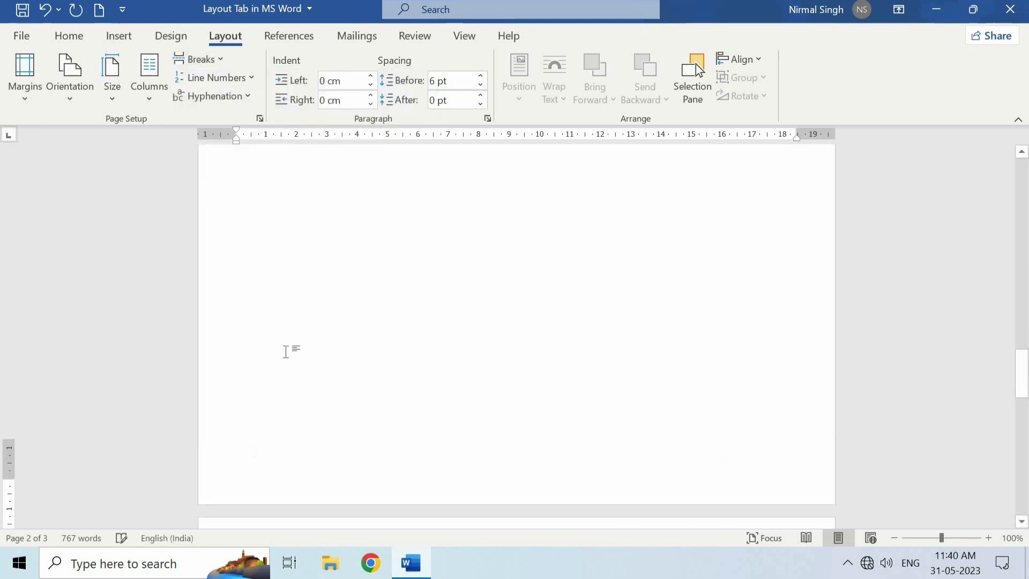
{"action": "scroll", "coordinate": [288, 303], "scroll_direction": "down", "scroll_amount": 5}
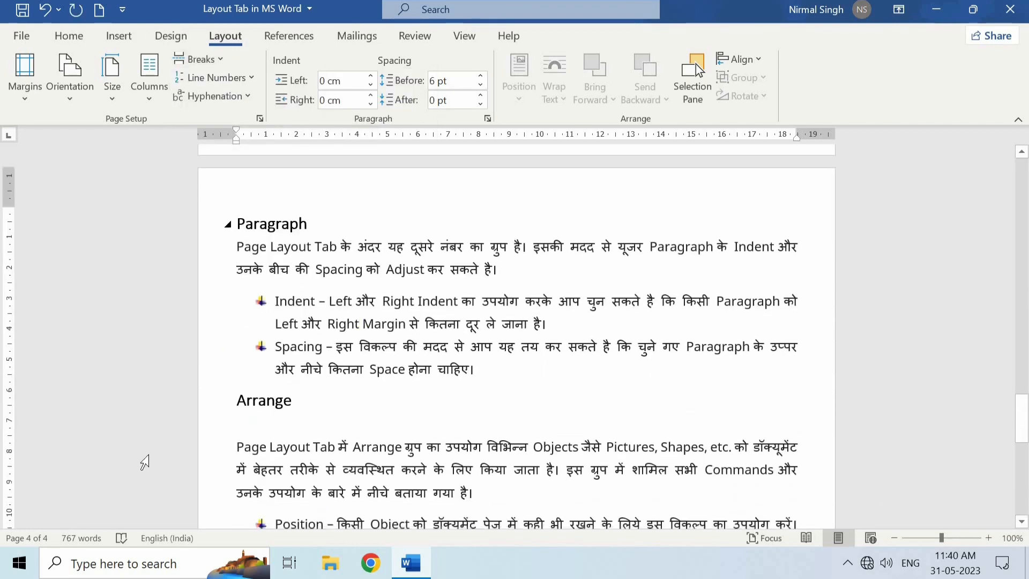
{"action": "scroll", "coordinate": [118, 311], "scroll_direction": "up", "scroll_amount": 2}
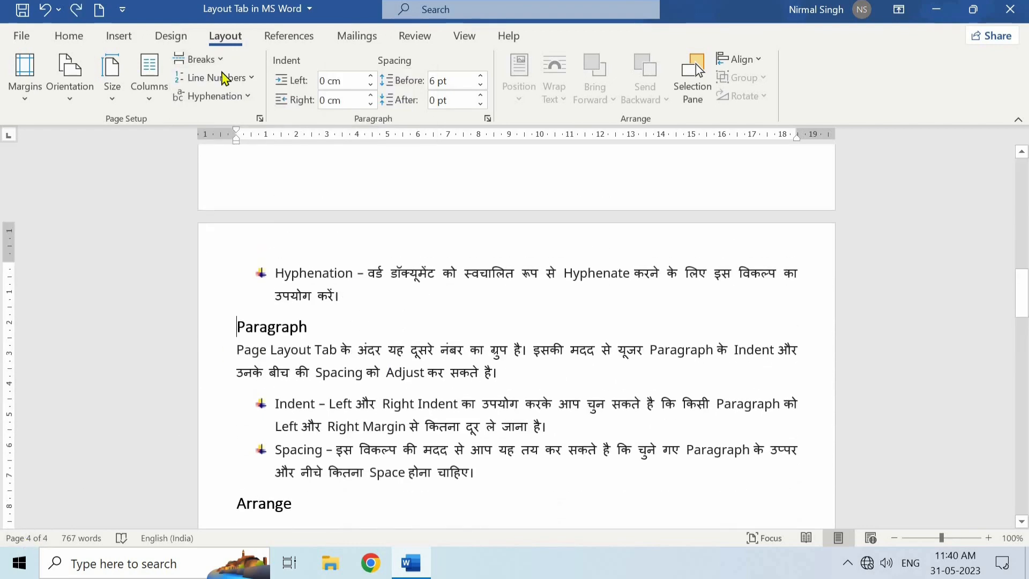
Examine the Odd Page section break option without applying it.
{"action": "left_click", "coordinate": [200, 59]}
{"action": "scroll", "coordinate": [202, 400], "scroll_direction": "down", "scroll_amount": 1}
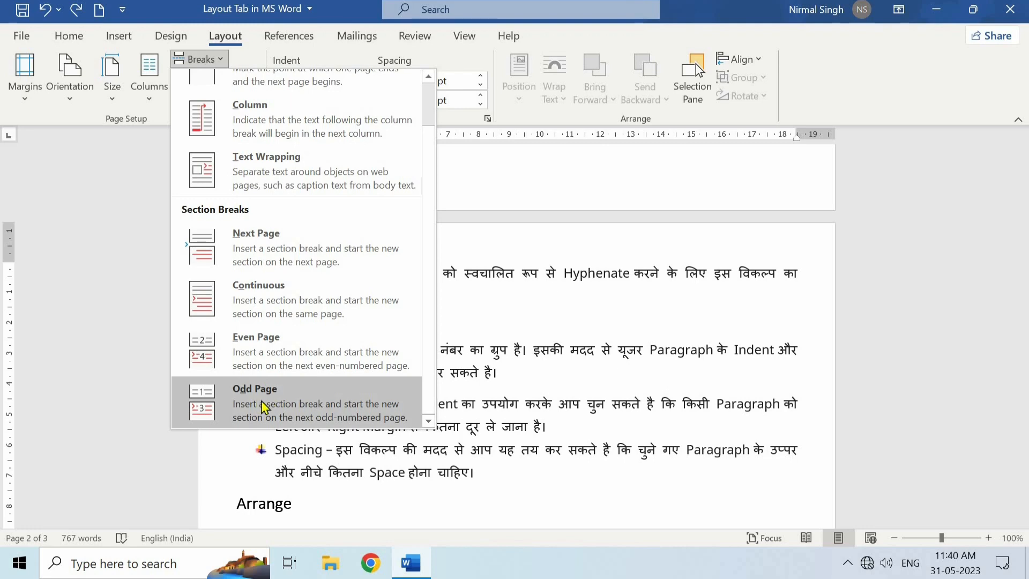
{"action": "left_click", "coordinate": [462, 329]}
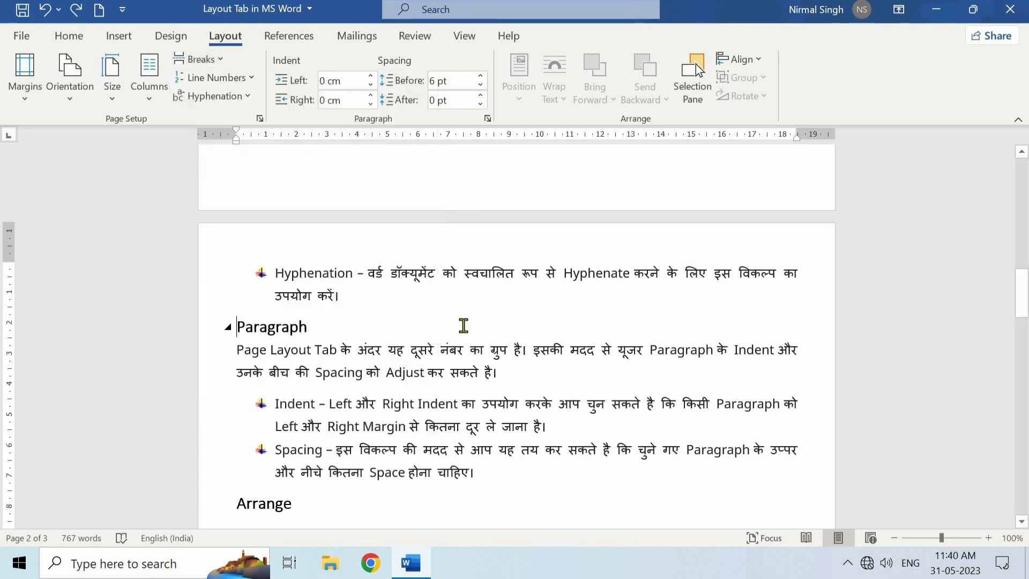
Try an Odd Page section break at the end of the second paragraph and undo it.
{"action": "scroll", "coordinate": [464, 325], "scroll_direction": "up", "scroll_amount": 2}
{"action": "scroll", "coordinate": [463, 326], "scroll_direction": "up", "scroll_amount": 10}
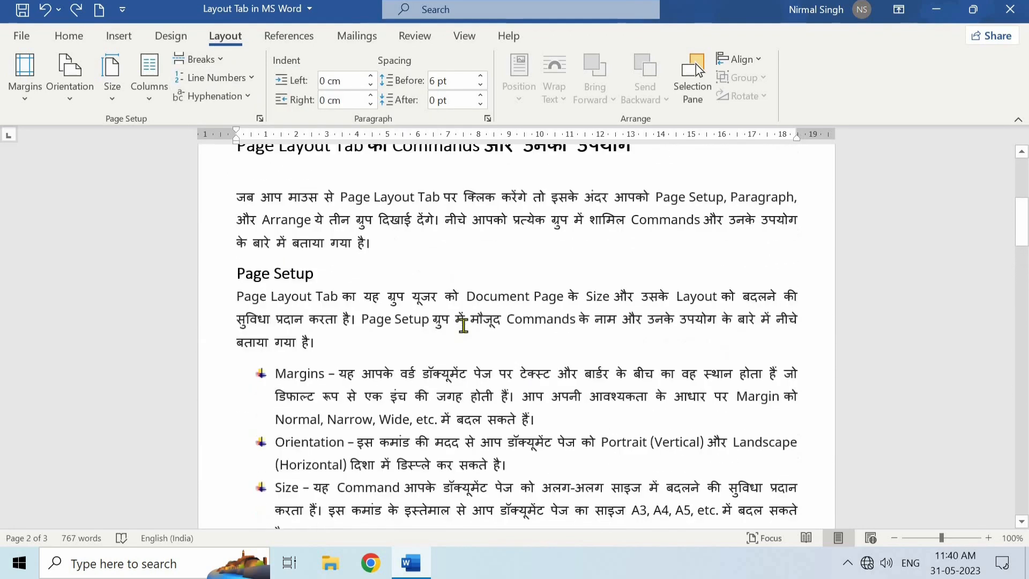
{"action": "scroll", "coordinate": [464, 326], "scroll_direction": "up", "scroll_amount": 1}
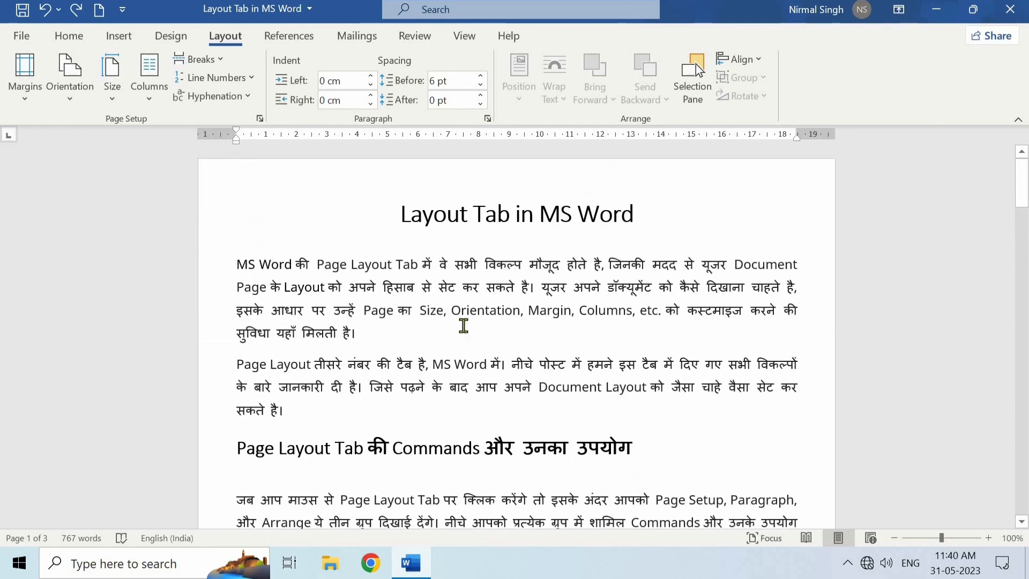
{"action": "left_click", "coordinate": [288, 418]}
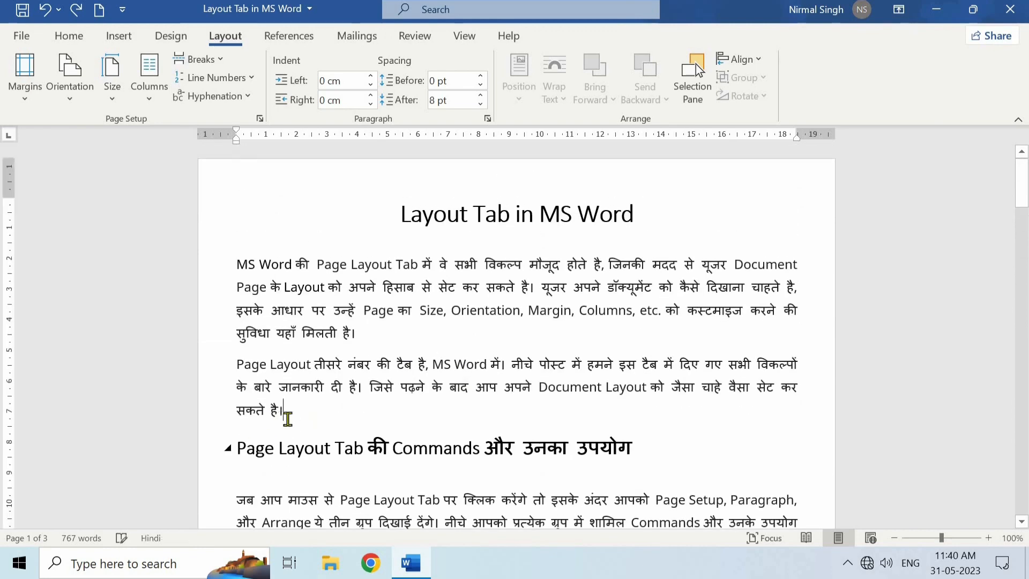
{"action": "left_click", "coordinate": [210, 60]}
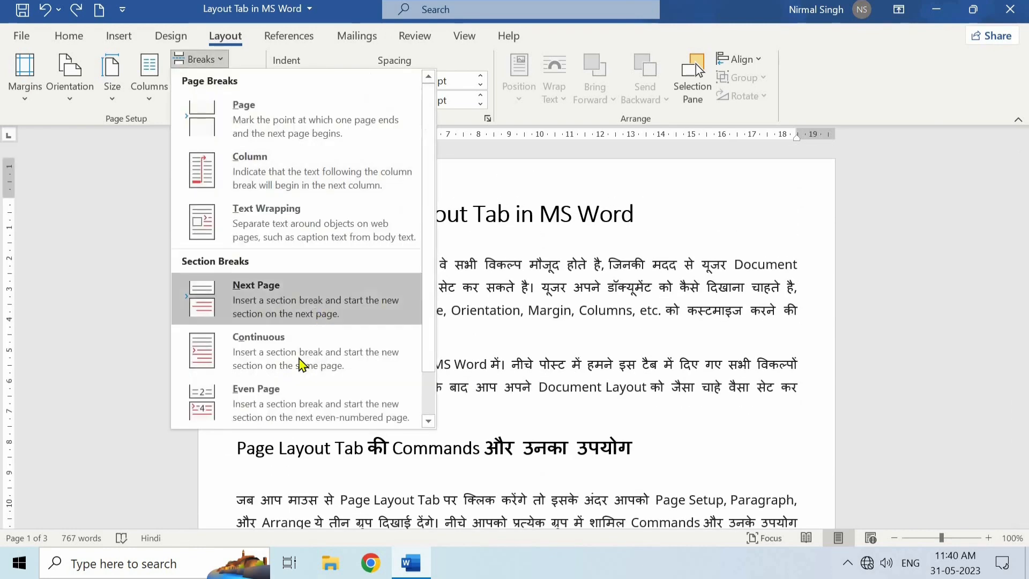
{"action": "scroll", "coordinate": [279, 386], "scroll_direction": "down", "scroll_amount": 1}
{"action": "left_click", "coordinate": [277, 401]}
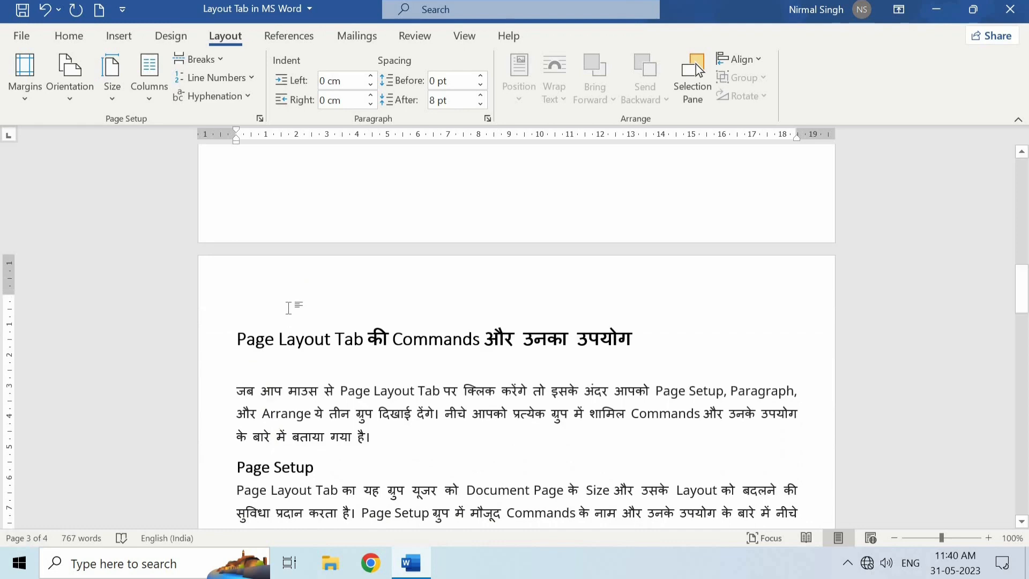
{"action": "key", "text": "ctrl+z"}
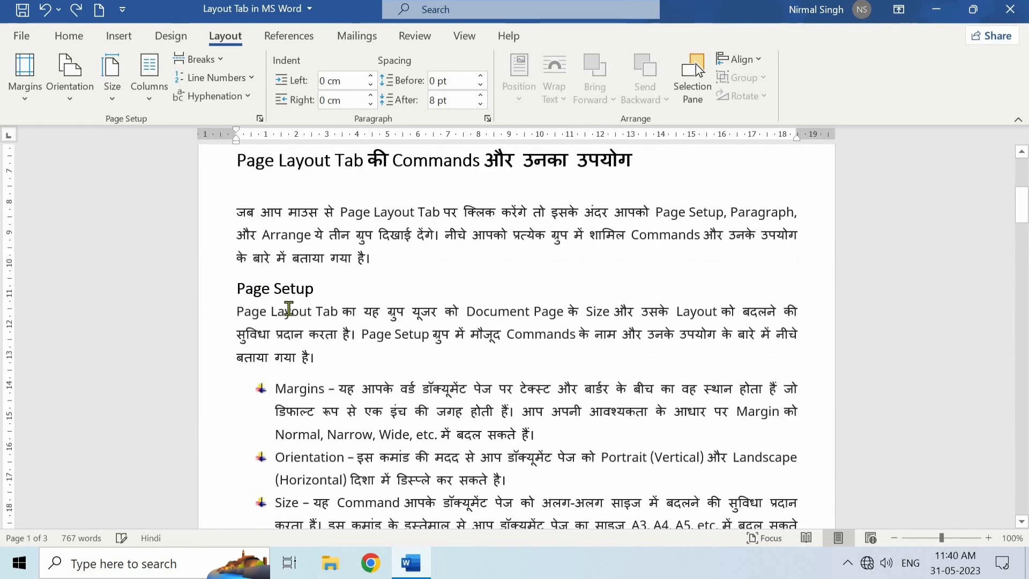
{"action": "scroll", "coordinate": [289, 308], "scroll_direction": "up", "scroll_amount": 2}
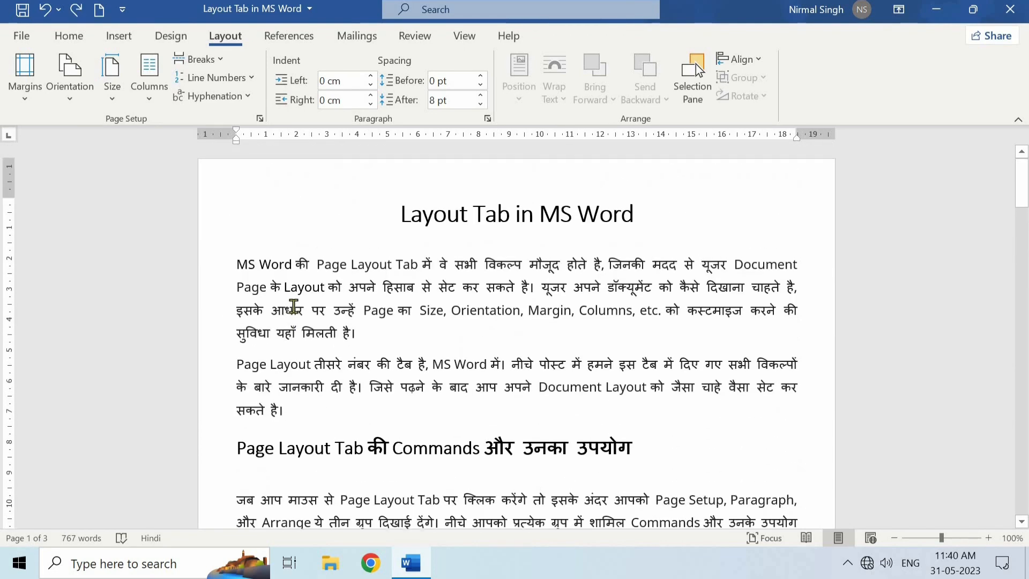
Apply Continuous line numbering to the document and check the numbers through to the last page.
{"action": "left_click", "coordinate": [215, 79]}
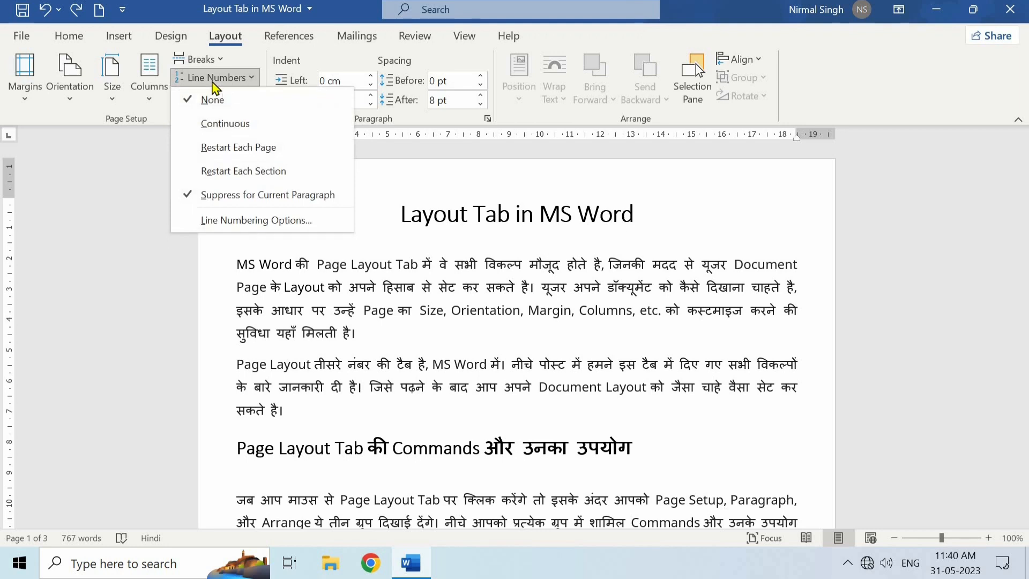
{"action": "left_click", "coordinate": [226, 123]}
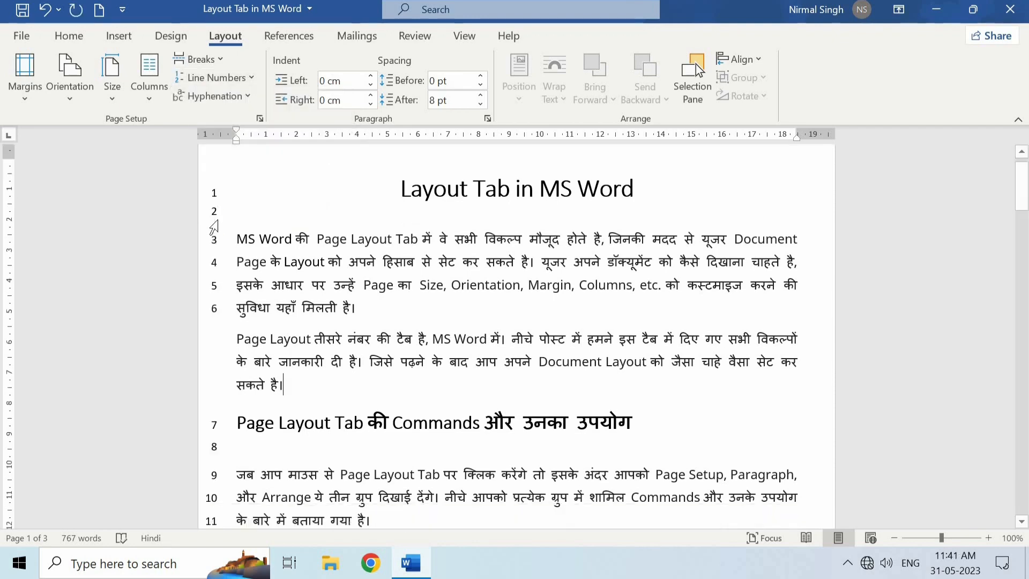
{"action": "scroll", "coordinate": [213, 226], "scroll_direction": "down", "scroll_amount": 6}
{"action": "scroll", "coordinate": [214, 225], "scroll_direction": "down", "scroll_amount": 6}
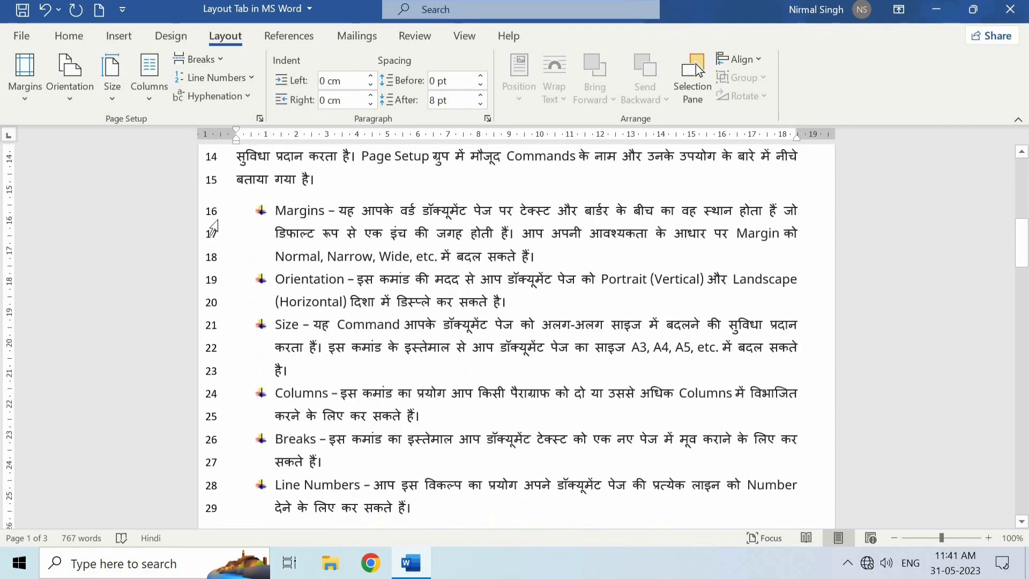
{"action": "scroll", "coordinate": [214, 225], "scroll_direction": "down", "scroll_amount": 6}
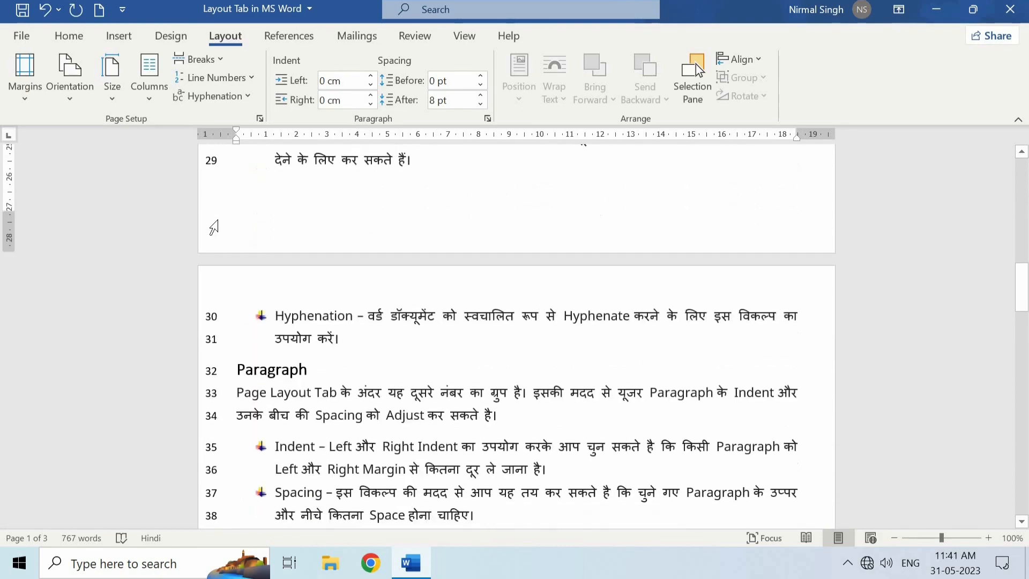
{"action": "scroll", "coordinate": [214, 225], "scroll_direction": "down", "scroll_amount": 8}
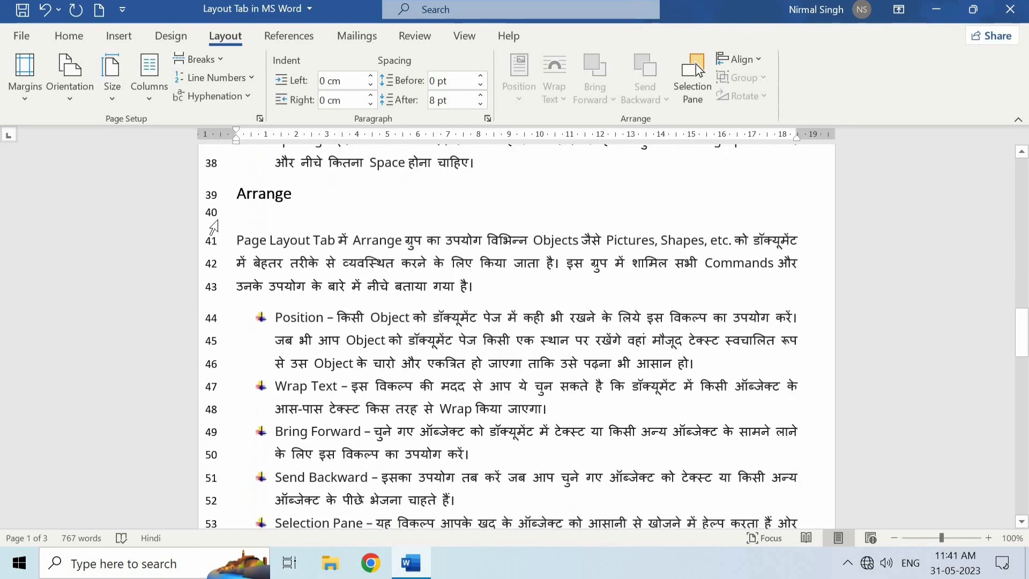
{"action": "scroll", "coordinate": [213, 226], "scroll_direction": "down", "scroll_amount": 4}
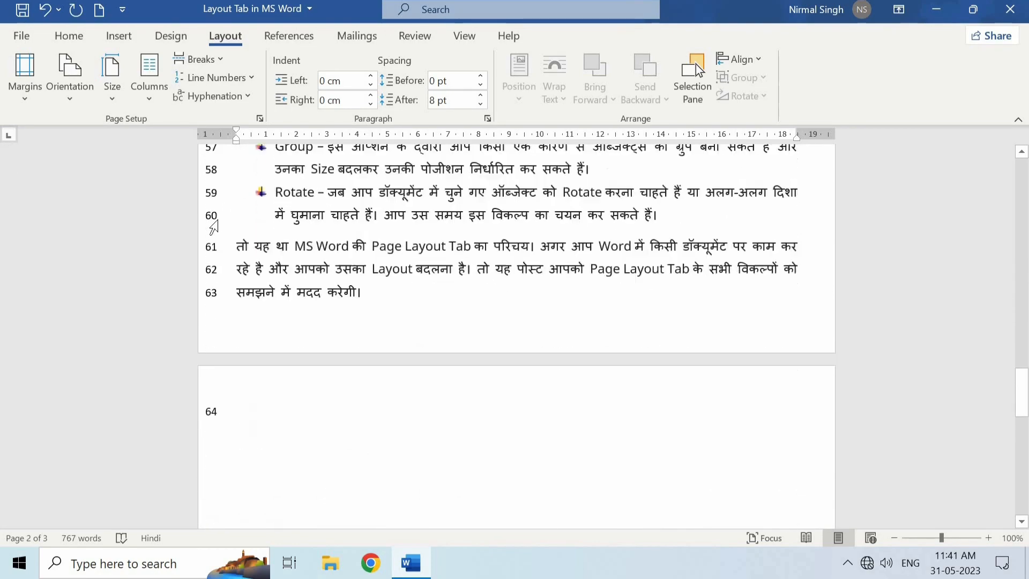
{"action": "scroll", "coordinate": [214, 225], "scroll_direction": "up", "scroll_amount": 12}
{"action": "scroll", "coordinate": [213, 228], "scroll_direction": "up", "scroll_amount": 15}
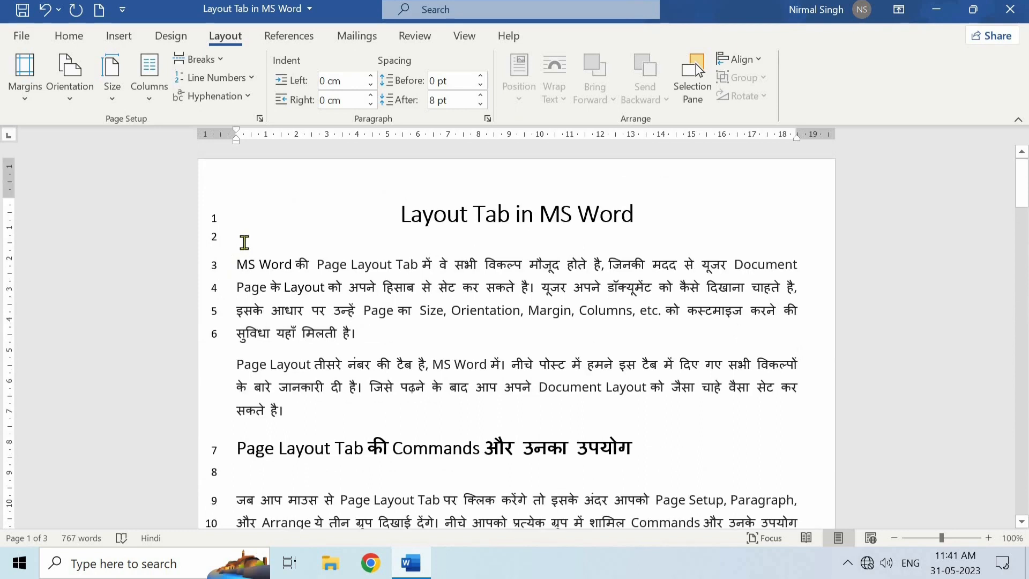
Set the line numbering to Restart Each Page and check the numbers where the second page begins.
{"action": "left_click", "coordinate": [217, 77]}
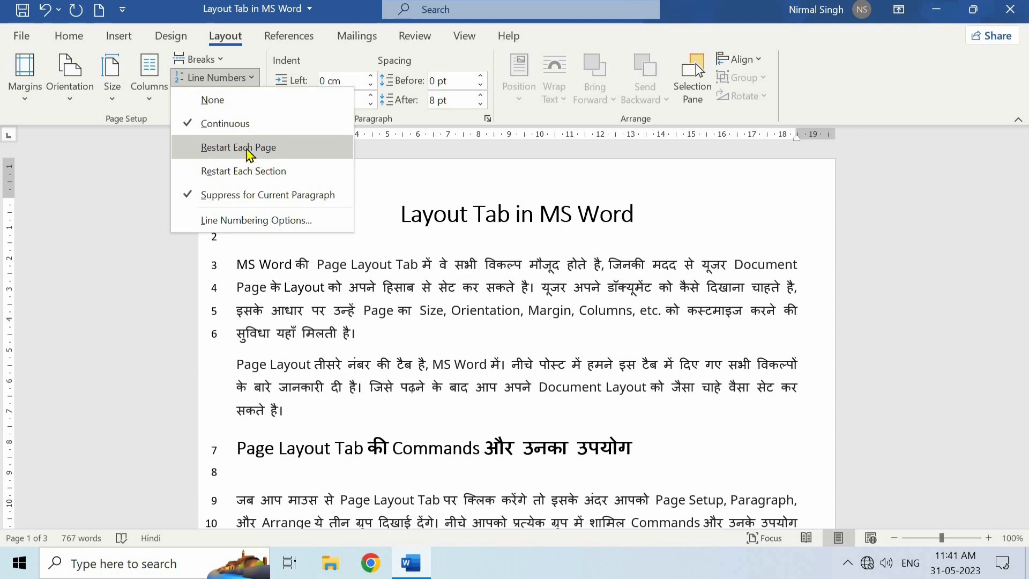
{"action": "left_click", "coordinate": [280, 260]}
{"action": "scroll", "coordinate": [276, 257], "scroll_direction": "down", "scroll_amount": 10}
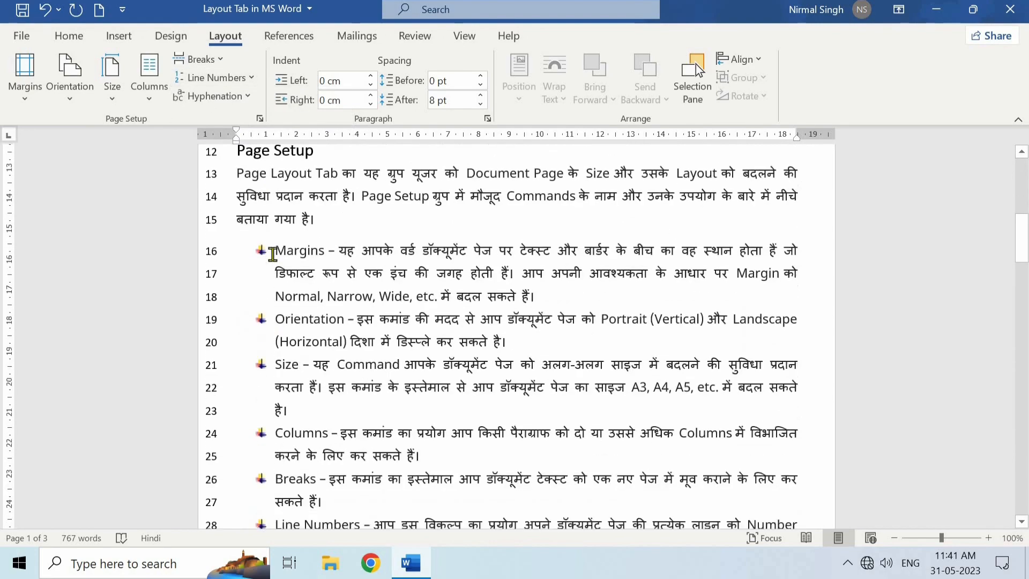
{"action": "scroll", "coordinate": [273, 254], "scroll_direction": "down", "scroll_amount": 5}
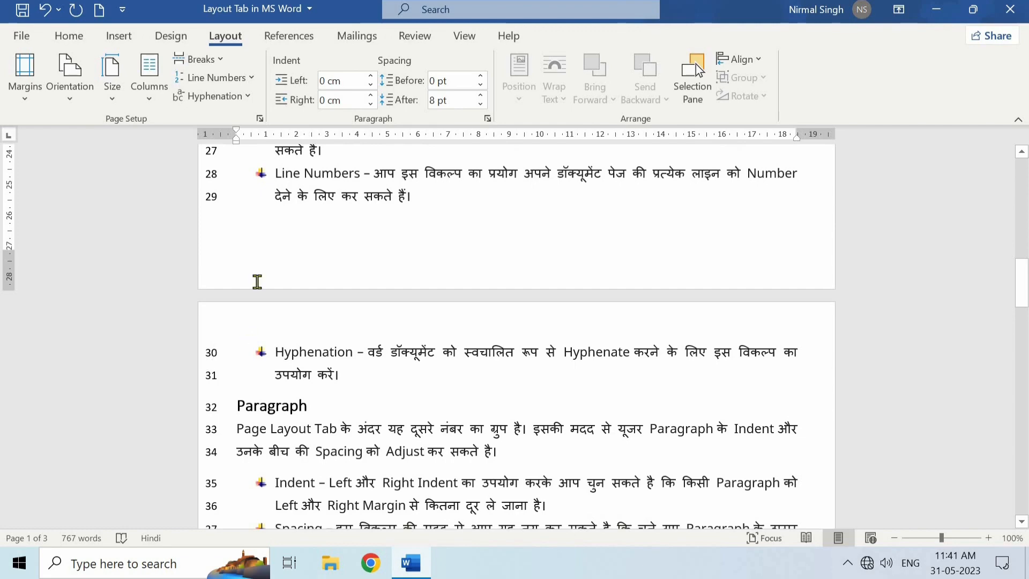
{"action": "scroll", "coordinate": [258, 280], "scroll_direction": "up", "scroll_amount": 15}
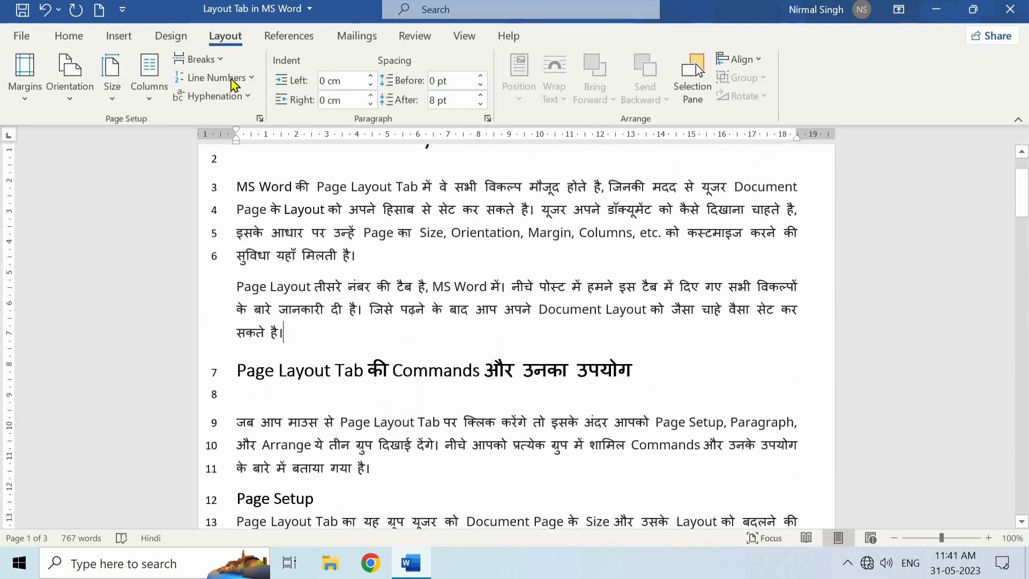
{"action": "left_click", "coordinate": [234, 80]}
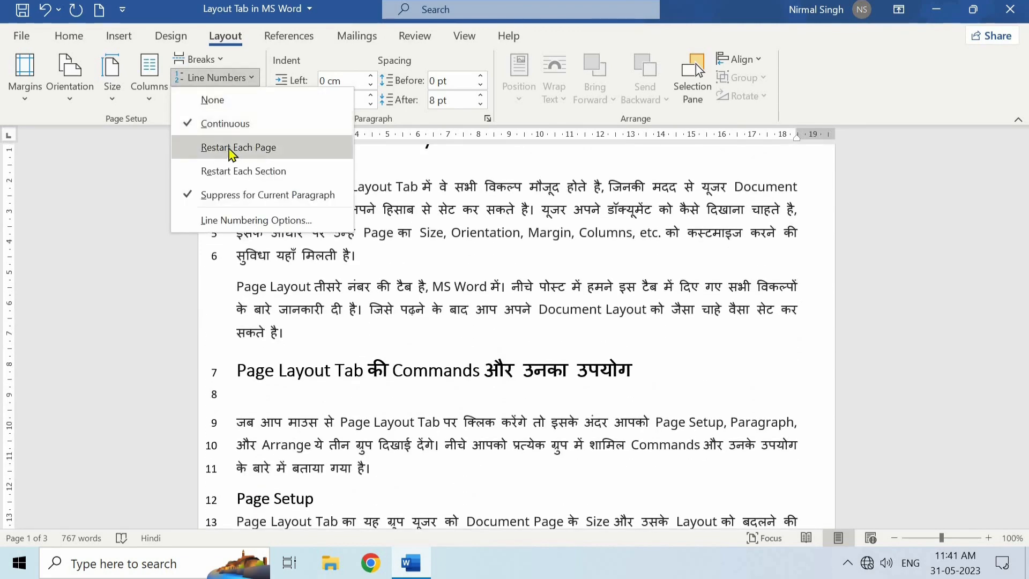
{"action": "left_click", "coordinate": [231, 152]}
{"action": "scroll", "coordinate": [260, 234], "scroll_direction": "down", "scroll_amount": 12}
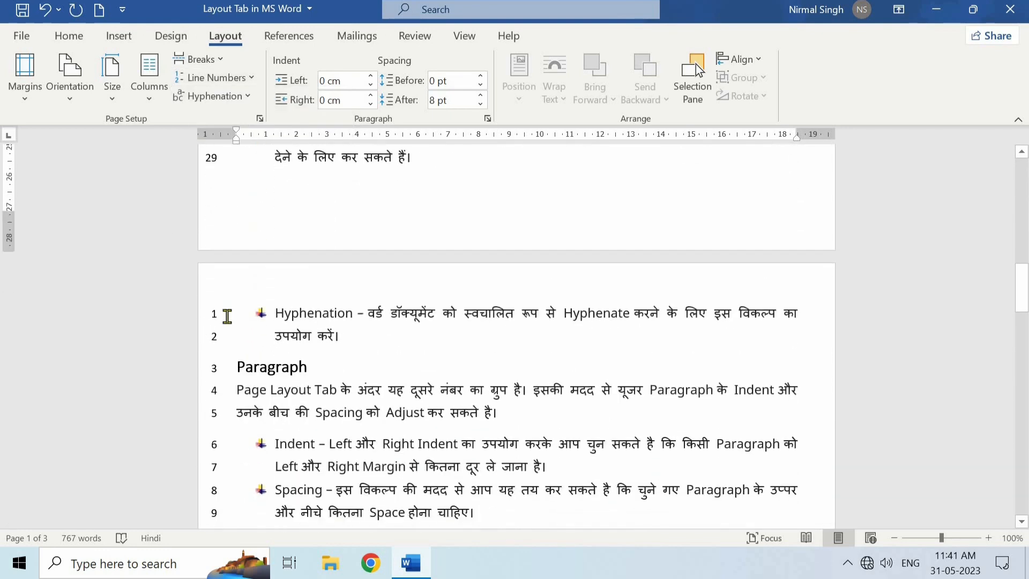
{"action": "scroll", "coordinate": [219, 324], "scroll_direction": "down", "scroll_amount": 3}
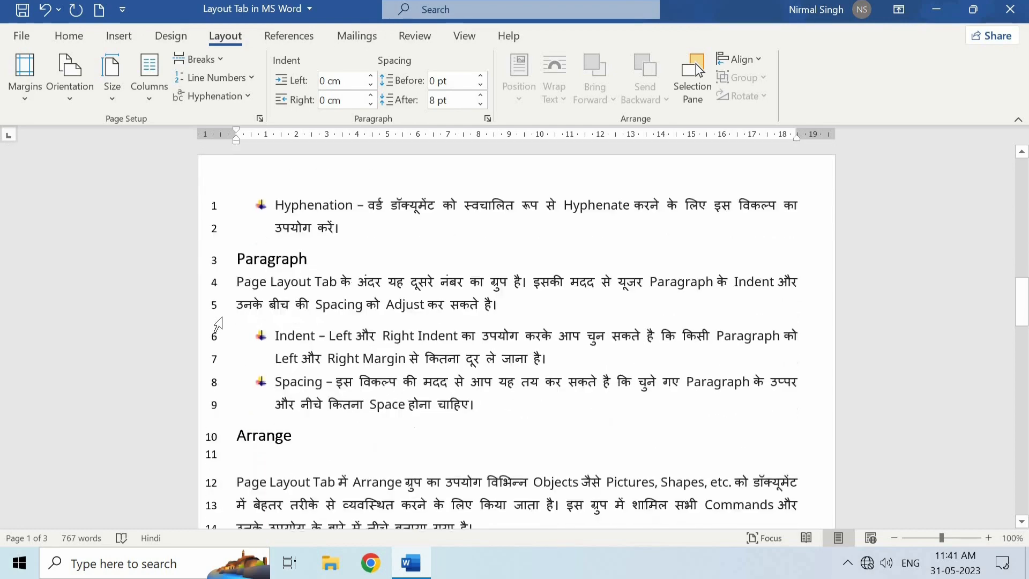
{"action": "scroll", "coordinate": [220, 319], "scroll_direction": "up", "scroll_amount": 2}
{"action": "scroll", "coordinate": [220, 321], "scroll_direction": "up", "scroll_amount": 6}
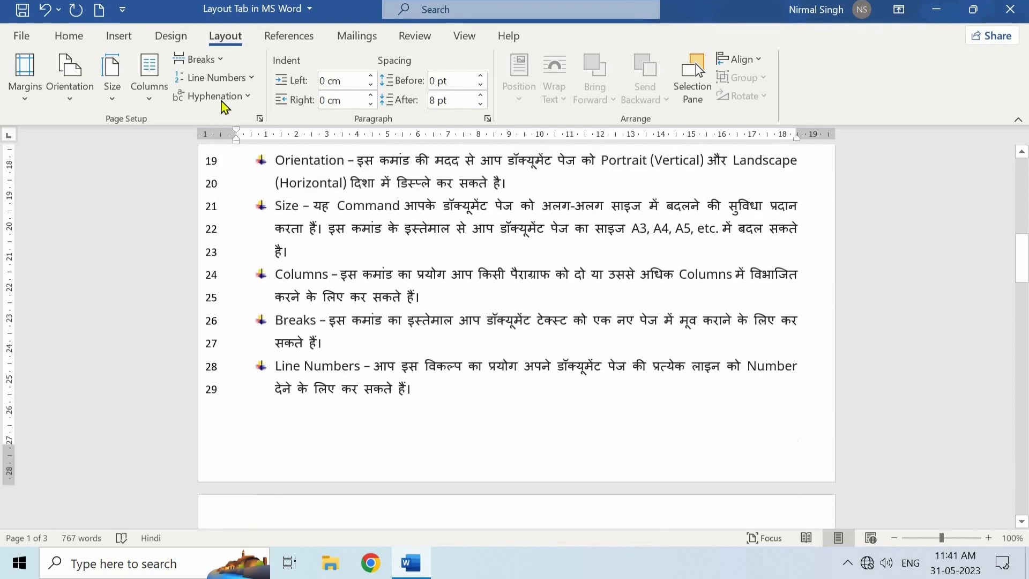
Set the line numbering to Restart Each Section and check the numbers on the first page.
{"action": "left_click", "coordinate": [221, 79]}
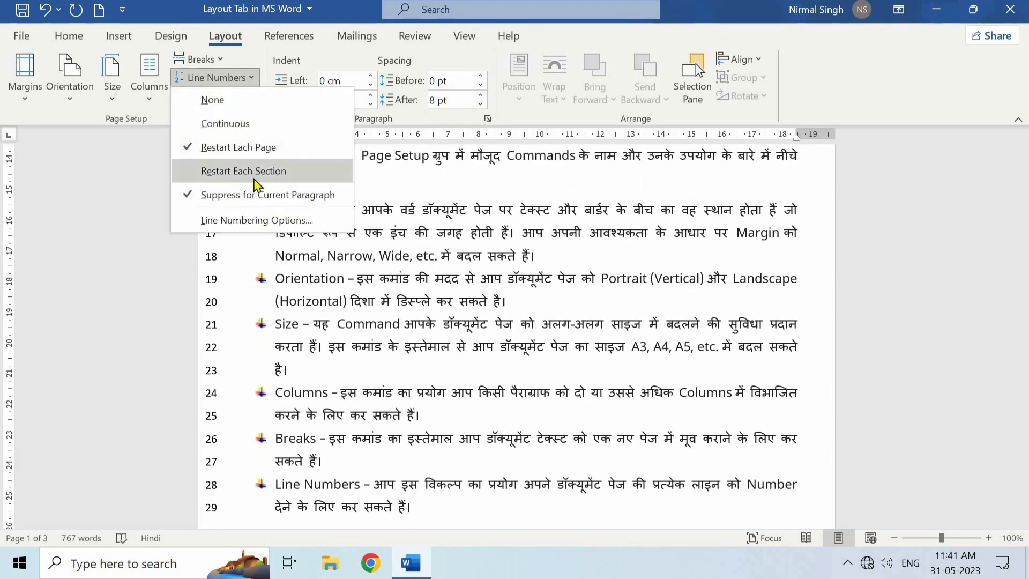
{"action": "left_click", "coordinate": [250, 171]}
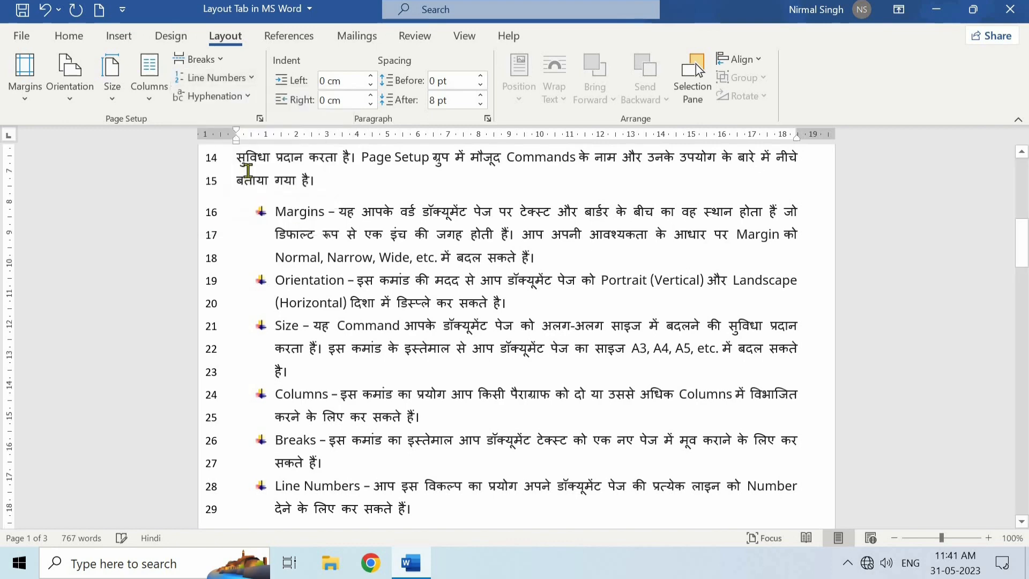
{"action": "scroll", "coordinate": [391, 249], "scroll_direction": "up", "scroll_amount": 3}
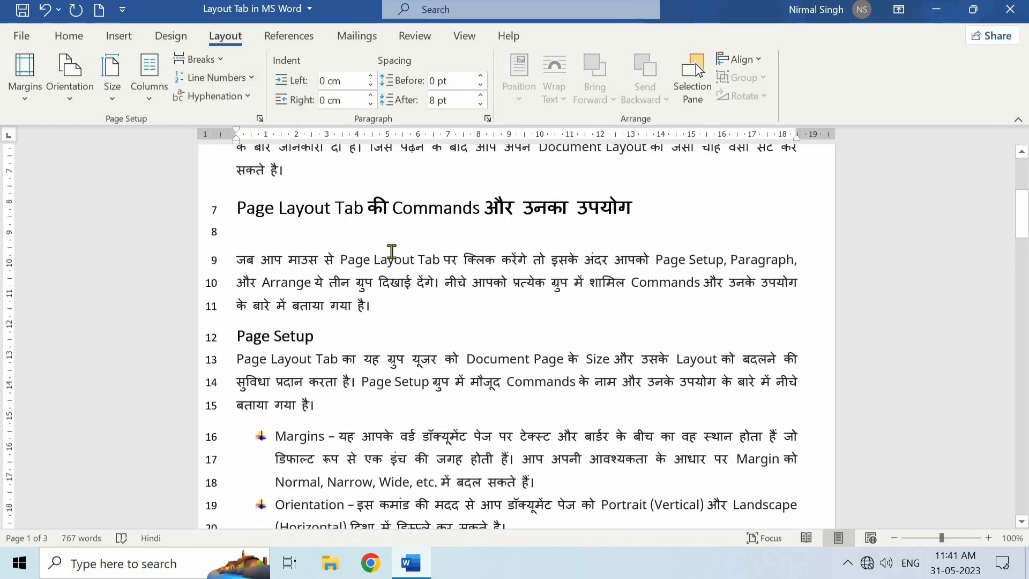
{"action": "scroll", "coordinate": [392, 251], "scroll_direction": "up", "scroll_amount": 5}
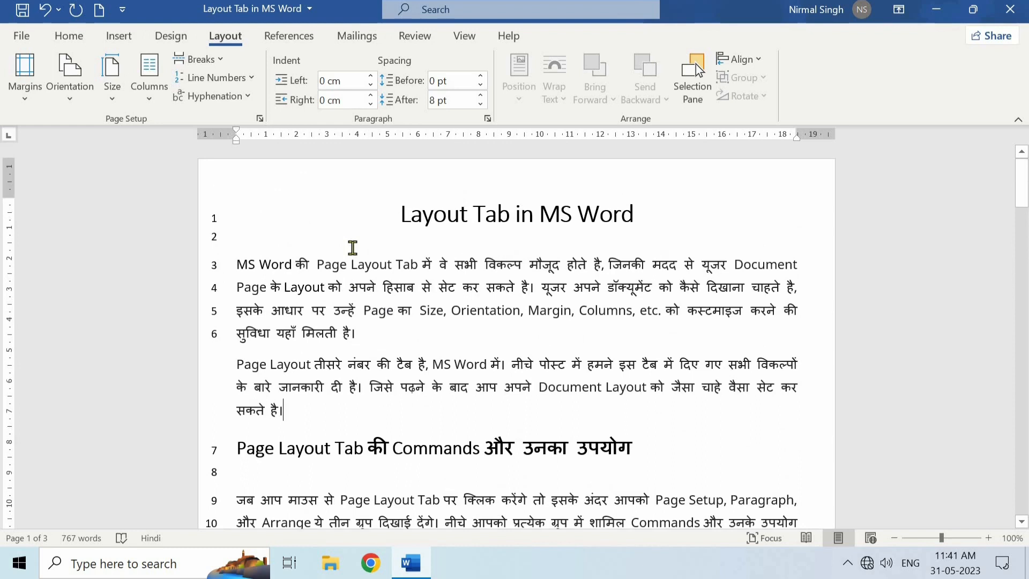
Turn Suppress for Current Paragraph off for the second paragraph's line numbers and back on.
{"action": "left_click", "coordinate": [251, 78]}
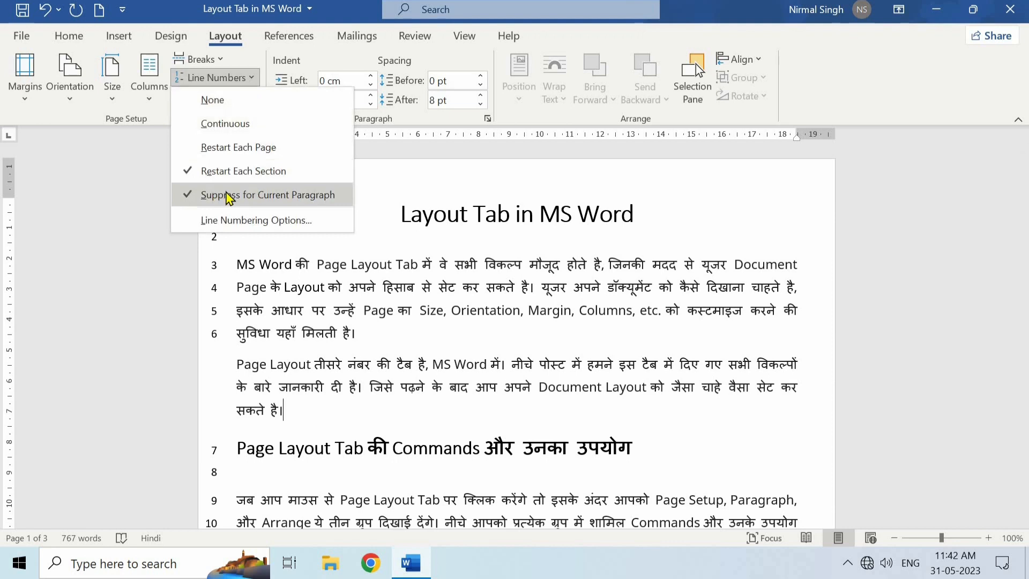
{"action": "left_click", "coordinate": [222, 195]}
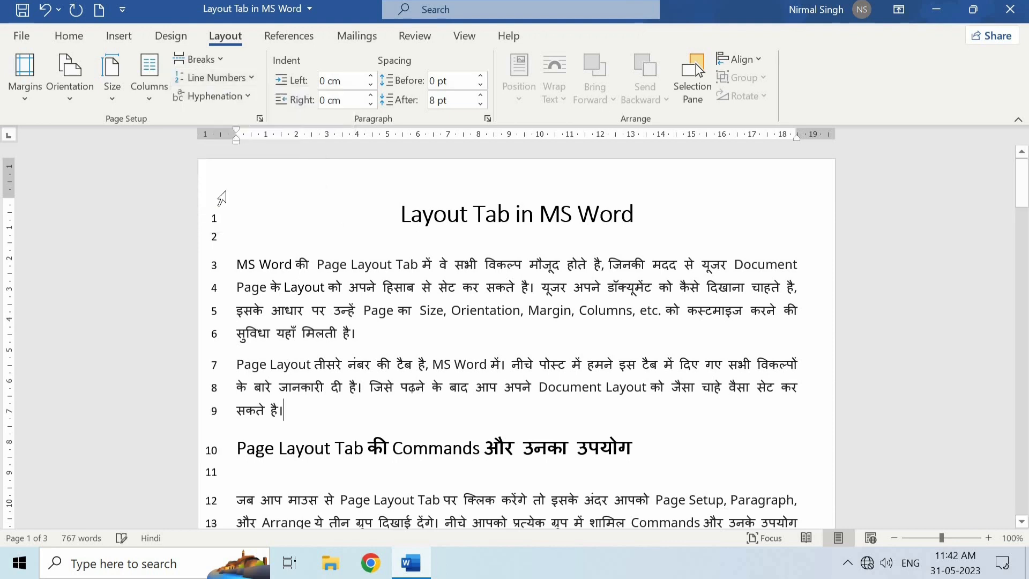
{"action": "left_click", "coordinate": [240, 80]}
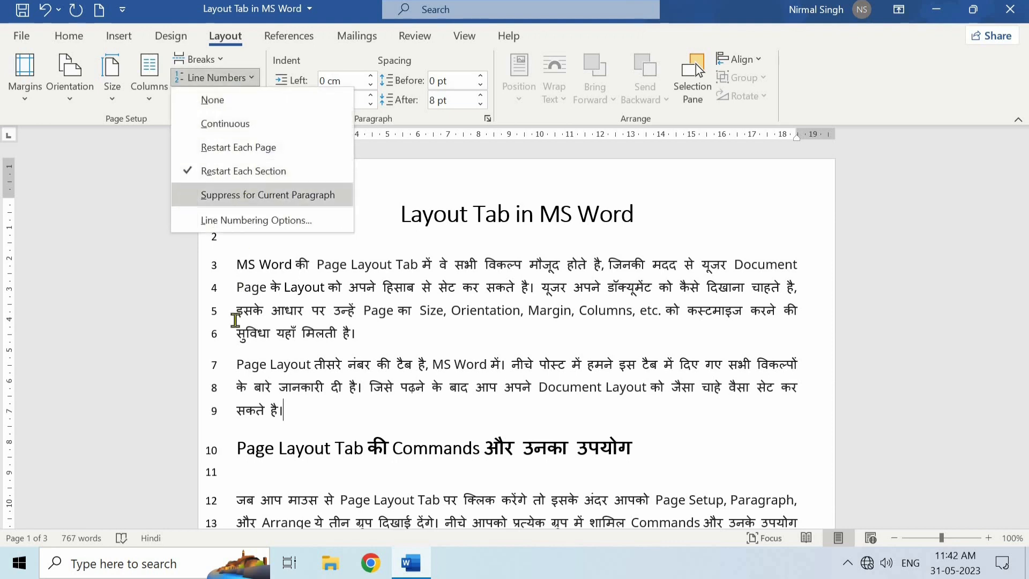
{"action": "left_click", "coordinate": [235, 194]}
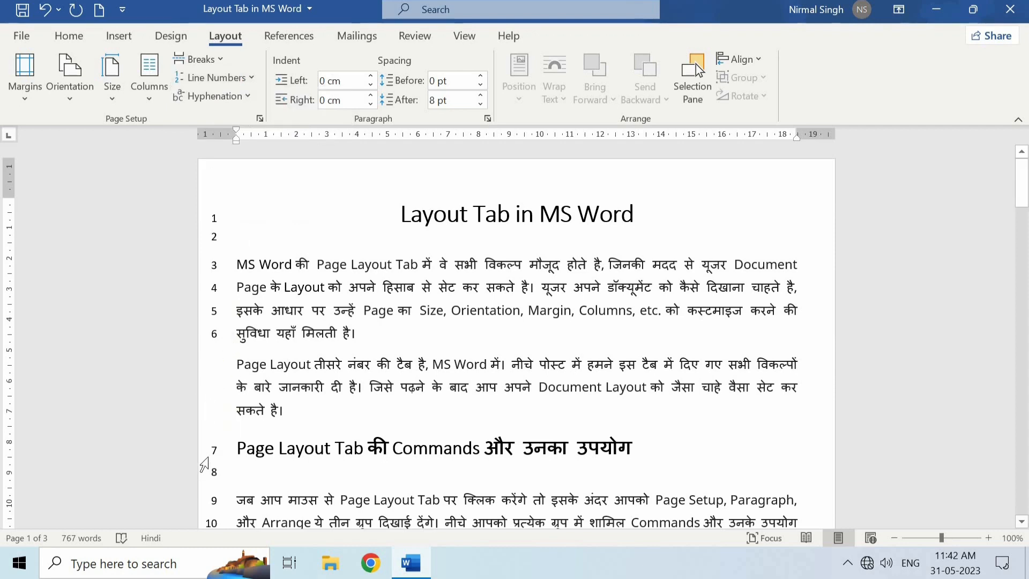
{"action": "scroll", "coordinate": [207, 402], "scroll_direction": "down", "scroll_amount": 3}
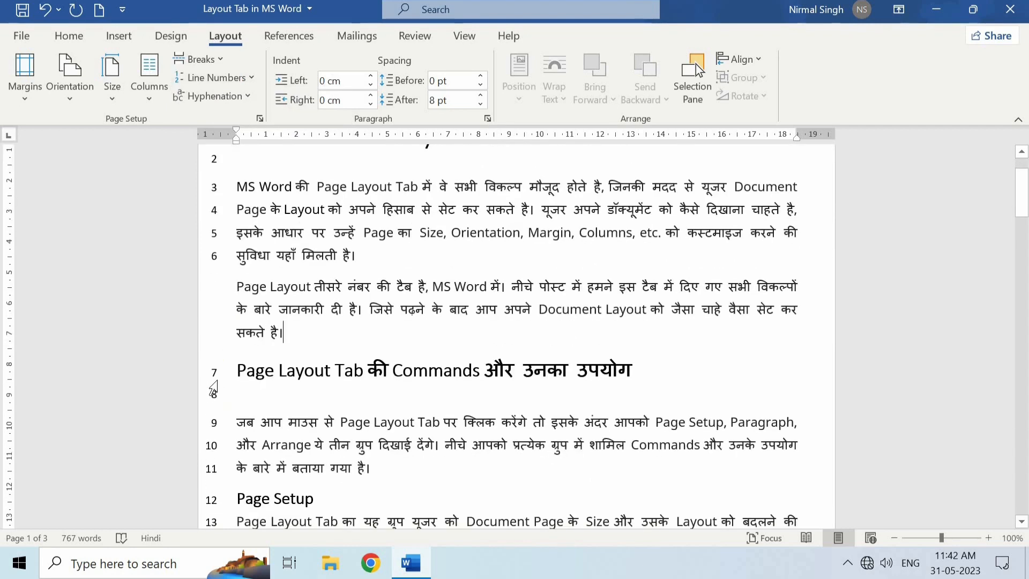
Remove the line numbers from the document by setting line numbering to None.
{"action": "left_click", "coordinate": [216, 78]}
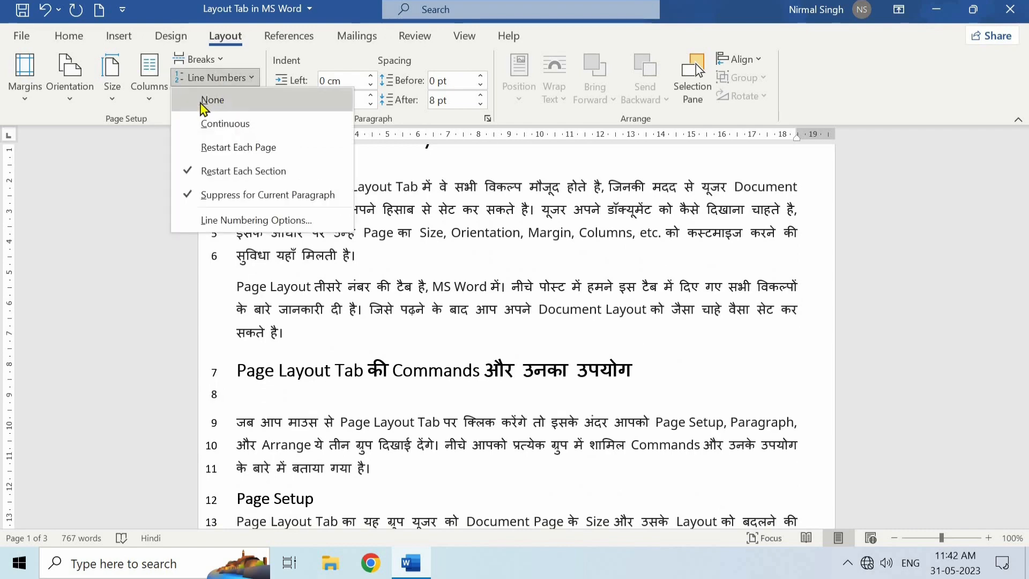
{"action": "left_click", "coordinate": [248, 107]}
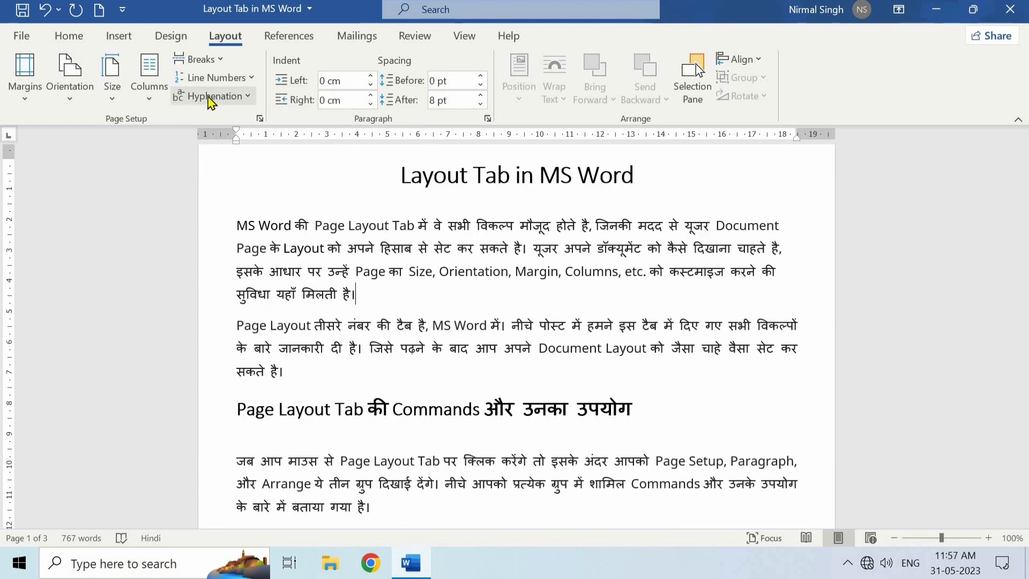
Examine the available Hyphenation options without applying one.
{"action": "left_click", "coordinate": [211, 97]}
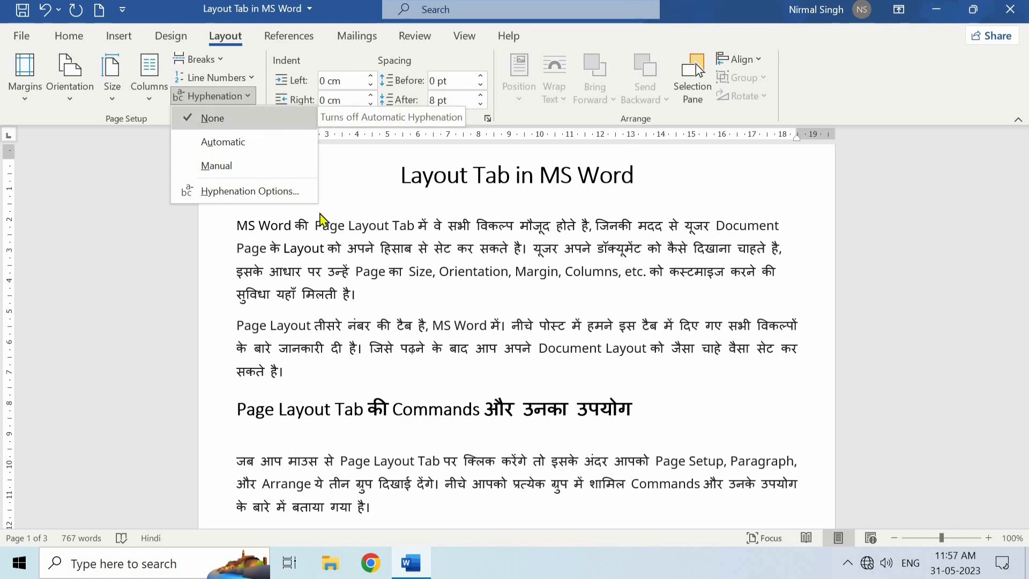
{"action": "left_click", "coordinate": [796, 227]}
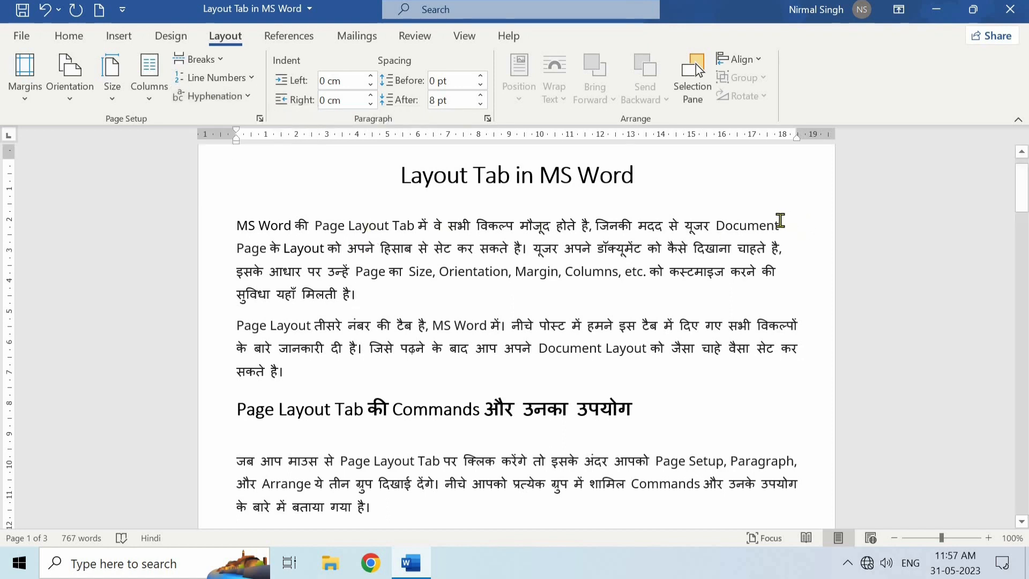
Append "ghdfgsdf" to the word Document in the first paragraph's first line and set the document's hyphenation to Automatic.
{"action": "left_click", "coordinate": [780, 224]}
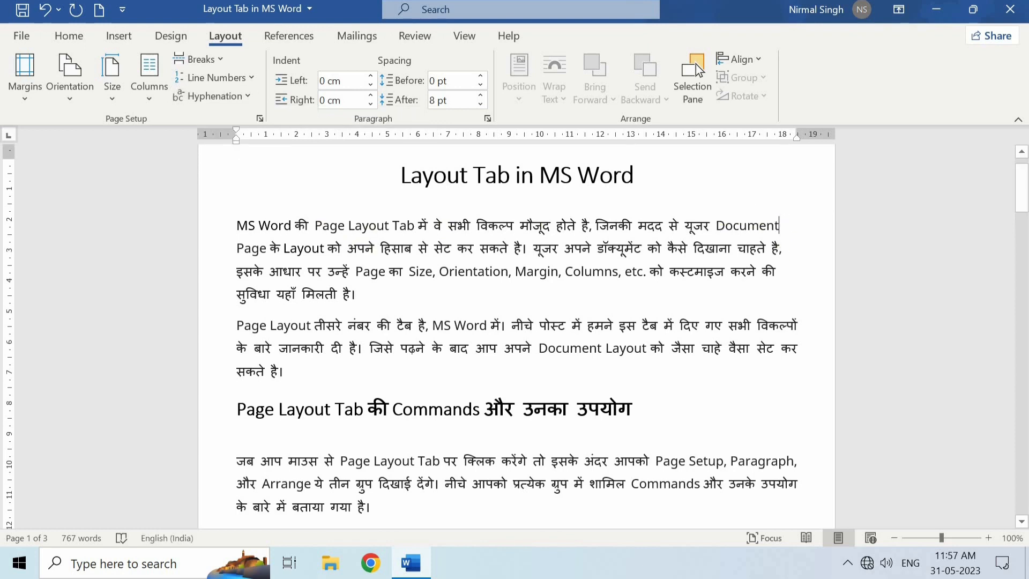
{"action": "type", "text": "ghdfgsdf Page के Layout को अपने हिसाब से सेट कर सकते है। यूजर अपने डॉक्यूमेंट को"}
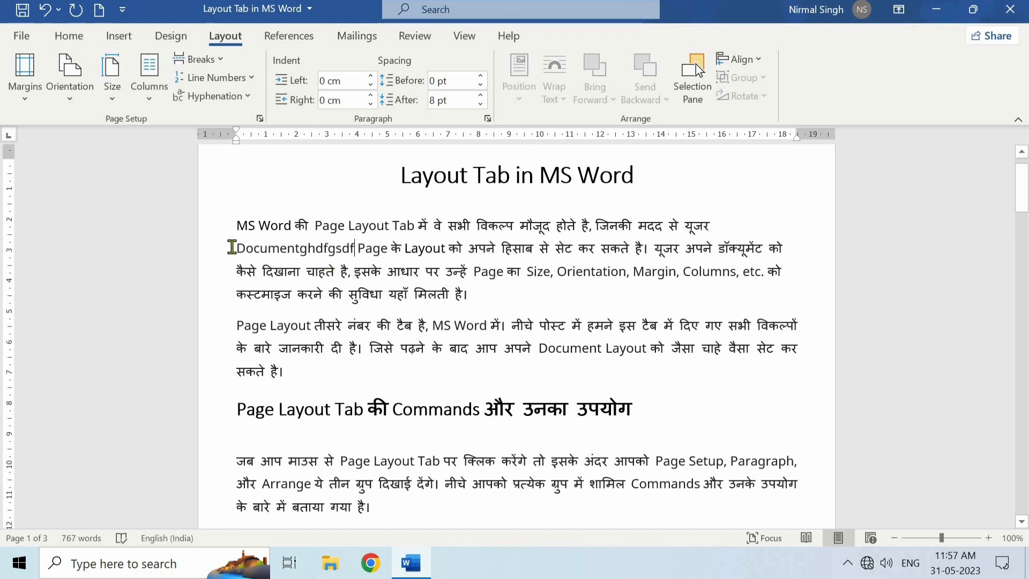
{"action": "left_click", "coordinate": [230, 98]}
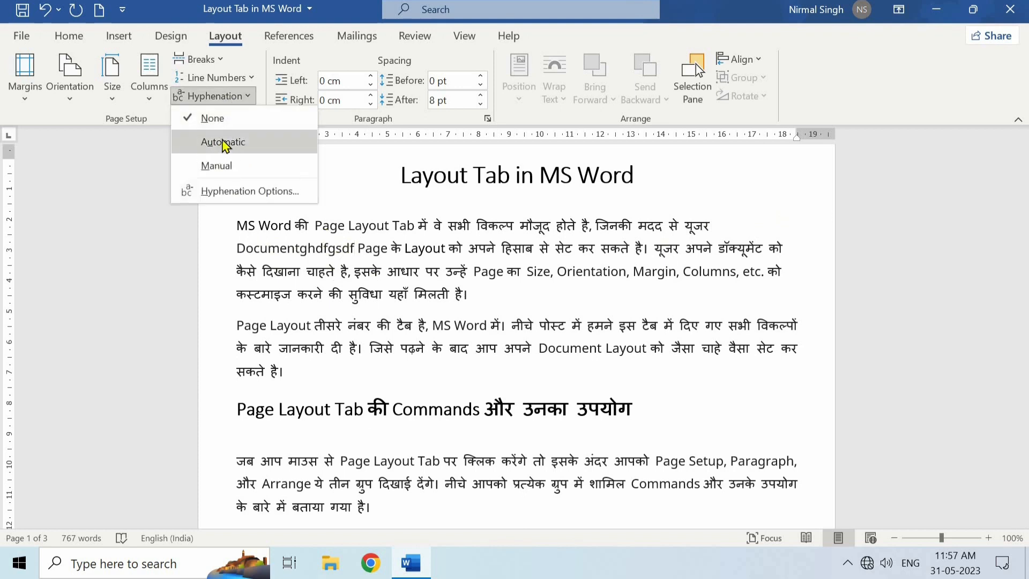
{"action": "left_click", "coordinate": [224, 142]}
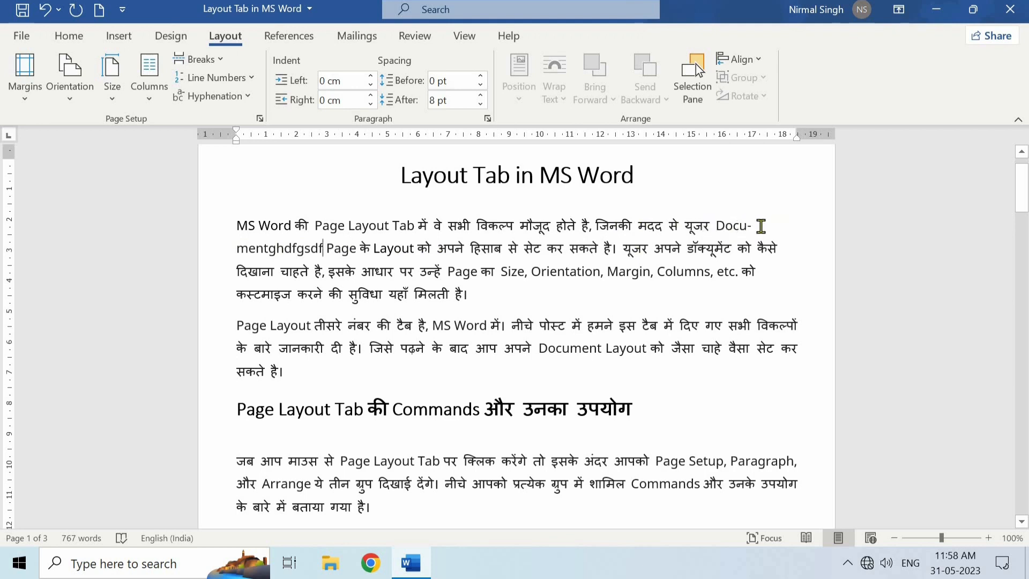
Remove the letters "ghdfgsdf" appended to the word Document in the first paragraph.
{"action": "key", "text": "BackSpace"}
{"action": "key", "text": "BackSpace"}
{"action": "key", "text": "BackSpace"}
{"action": "key", "text": "BackSpace"}
{"action": "key", "text": "BackSpace"}
{"action": "key", "text": "BackSpace"}
{"action": "key", "text": "BackSpace"}
{"action": "key", "text": "BackSpace"}
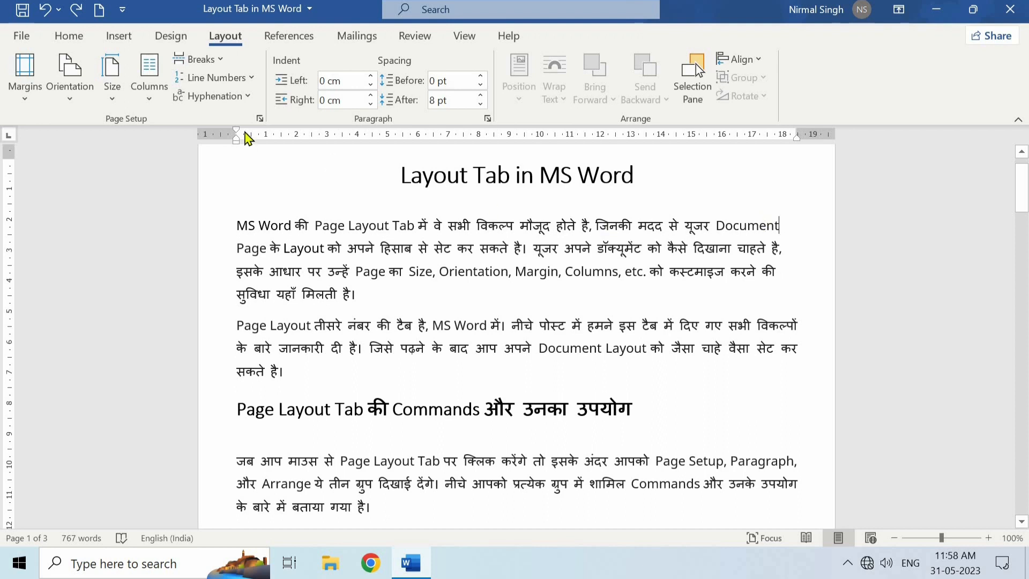
Turn on automatic document hyphenation in the Hyphenation options and toggle hyphenation of words in CAPS.
{"action": "left_click", "coordinate": [232, 97]}
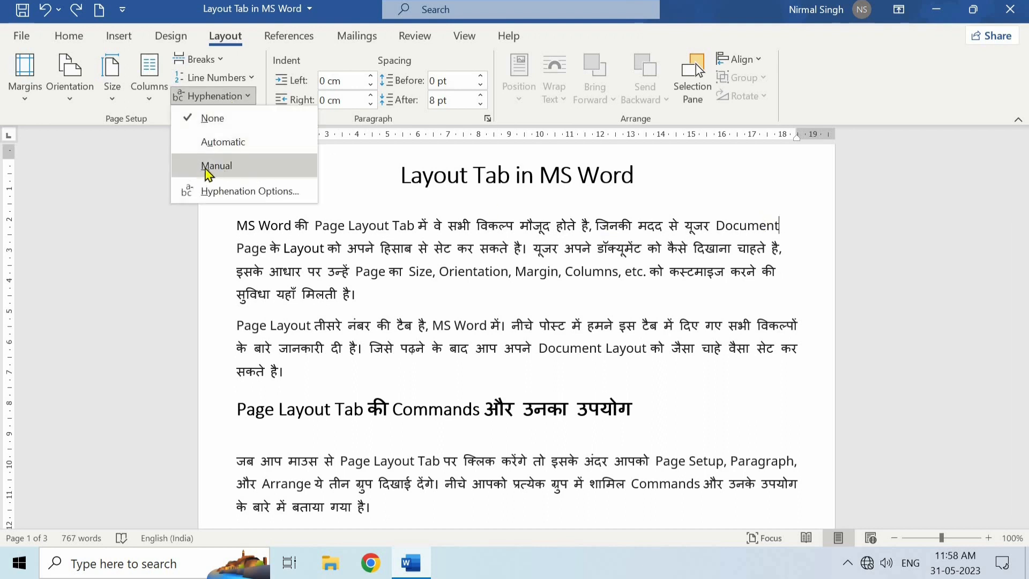
{"action": "left_click", "coordinate": [258, 196]}
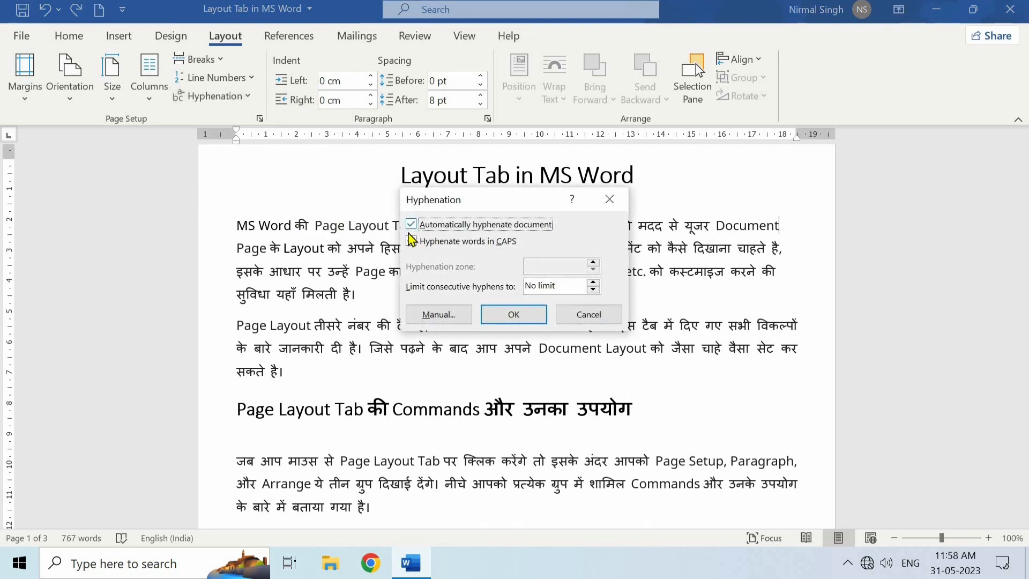
{"action": "left_click", "coordinate": [411, 240]}
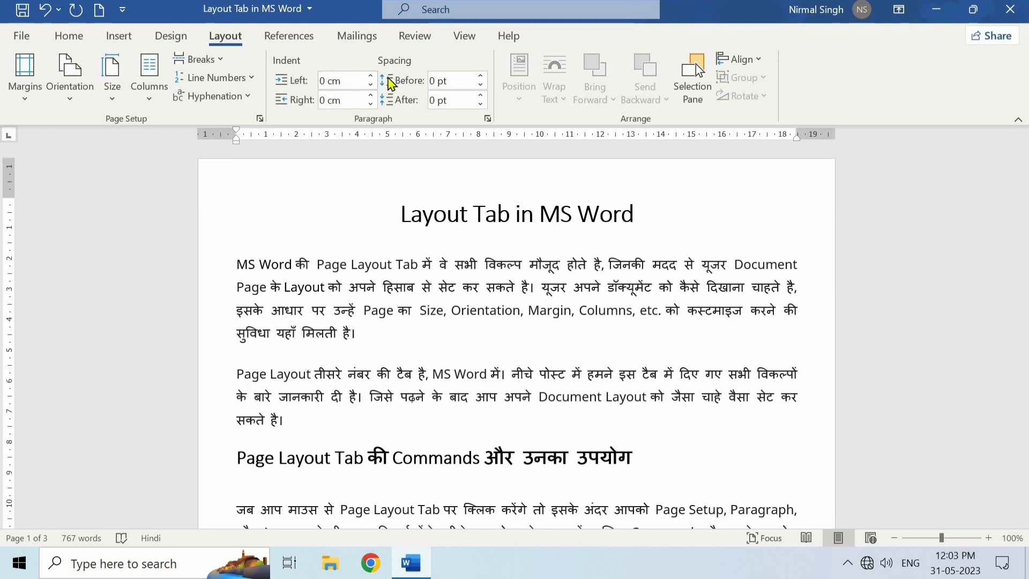
Increase the first paragraph's left indent to 0.5 cm.
{"action": "left_click", "coordinate": [371, 76]}
{"action": "left_click", "coordinate": [370, 76]}
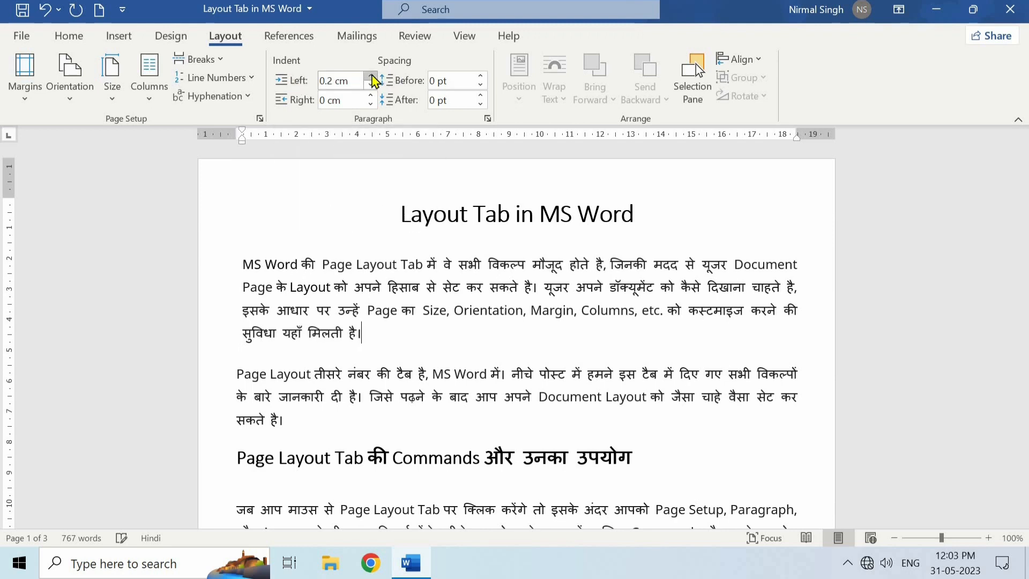
{"action": "double_click", "coordinate": [370, 76]}
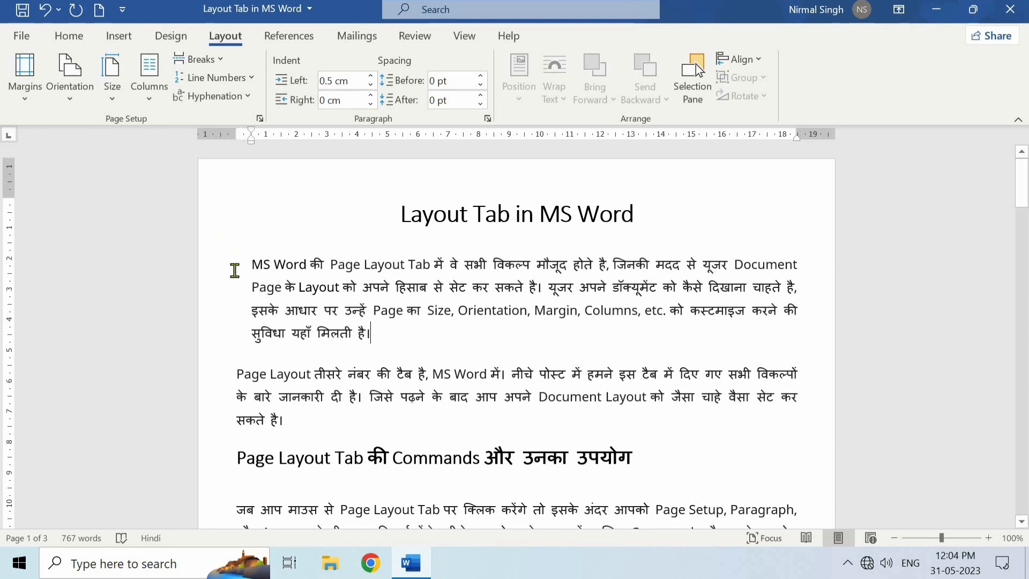
Undo the last four increases of the first paragraph's left indent.
{"action": "key", "text": "ctrl+z"}
{"action": "key", "text": "ctrl+z"}
{"action": "key", "text": "ctrl+z"}
{"action": "key", "text": "ctrl+z"}
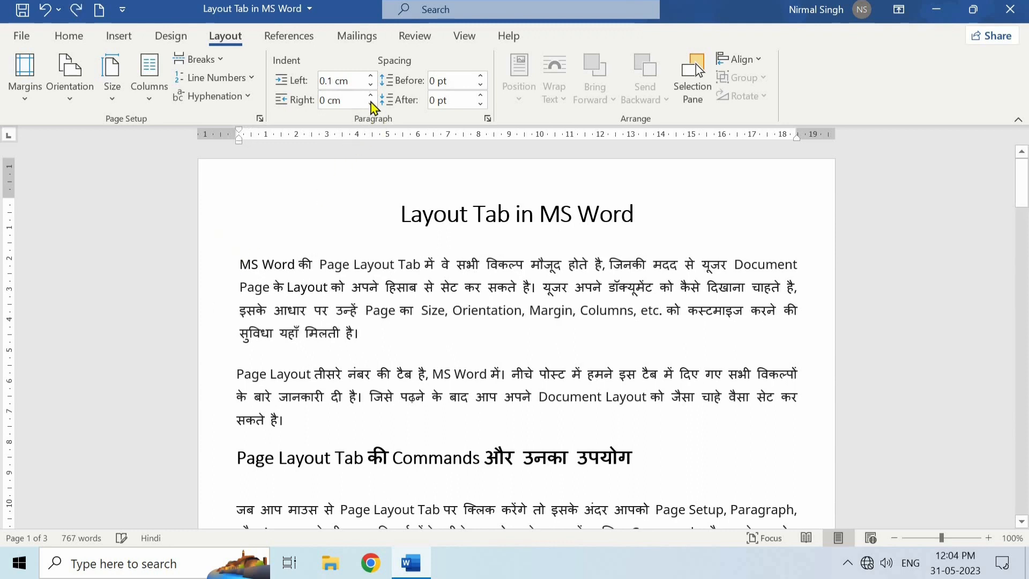
Increase the first paragraph's right indent to 0.5 cm.
{"action": "left_click", "coordinate": [371, 96]}
{"action": "double_click", "coordinate": [370, 96]}
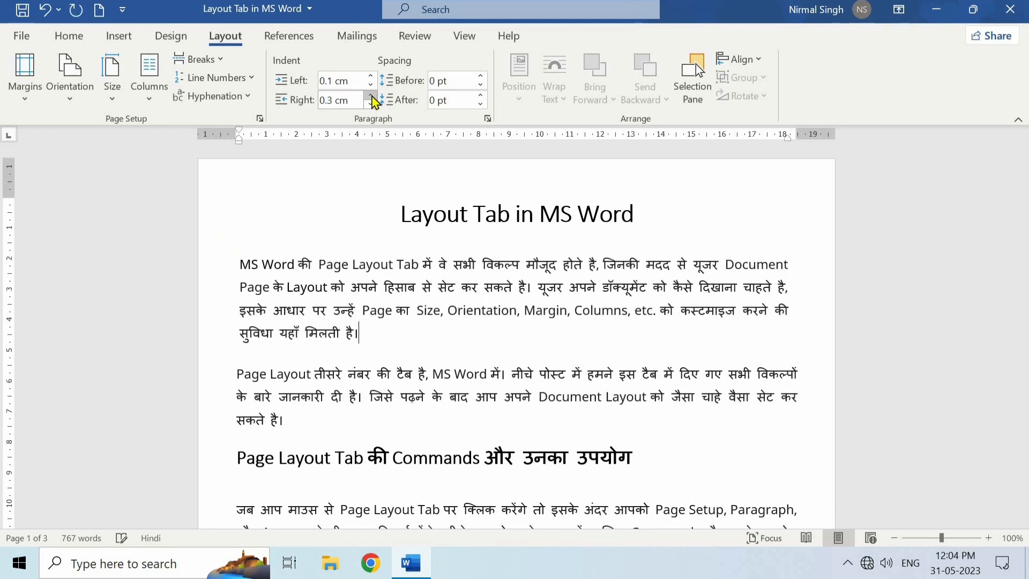
{"action": "double_click", "coordinate": [371, 95]}
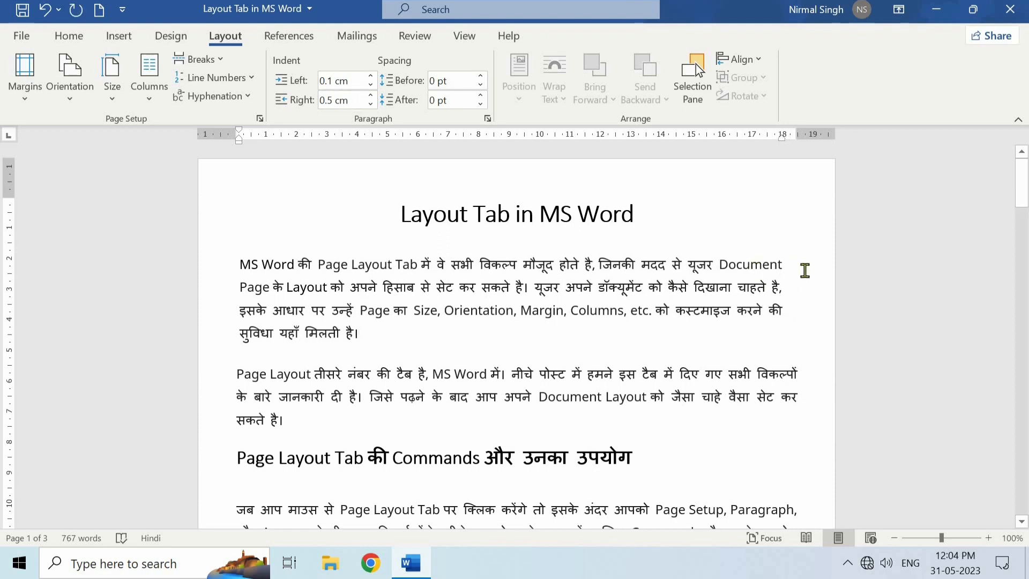
Undo the last three increases of the first paragraph's right indent.
{"action": "key", "text": "ctrl+z"}
{"action": "key", "text": "ctrl+z"}
{"action": "key", "text": "ctrl+z"}
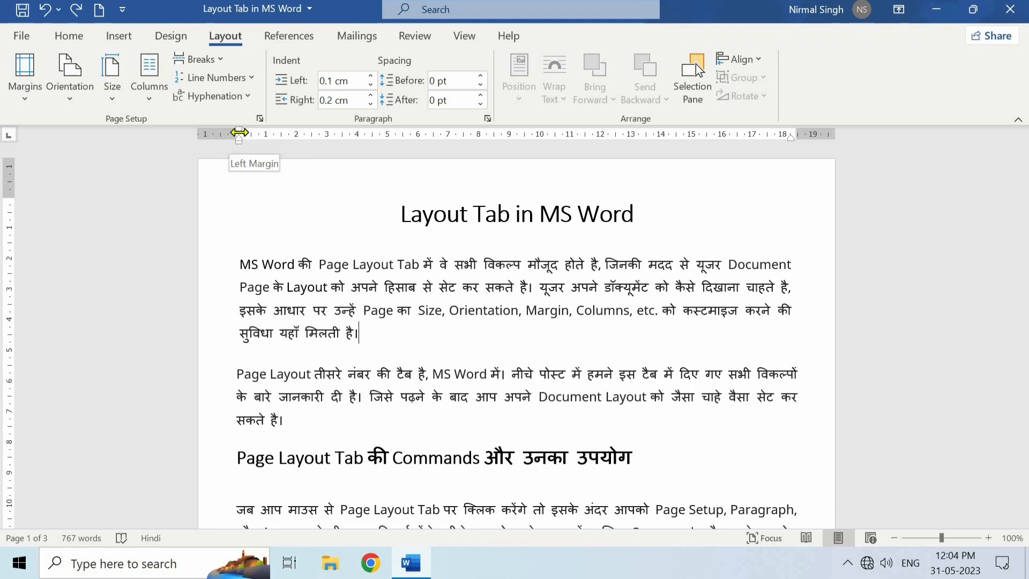
On the ruler, move the page's left margin outward by about 0.3 cm and the right margin inward by about 0.2 cm.
{"action": "mouse_move", "coordinate": [239, 132]}
{"action": "left_mouse_down"}
{"action": "mouse_move", "coordinate": [214, 133]}
{"action": "mouse_move", "coordinate": [244, 139]}
{"action": "mouse_move", "coordinate": [230, 135]}
{"action": "left_mouse_up"}
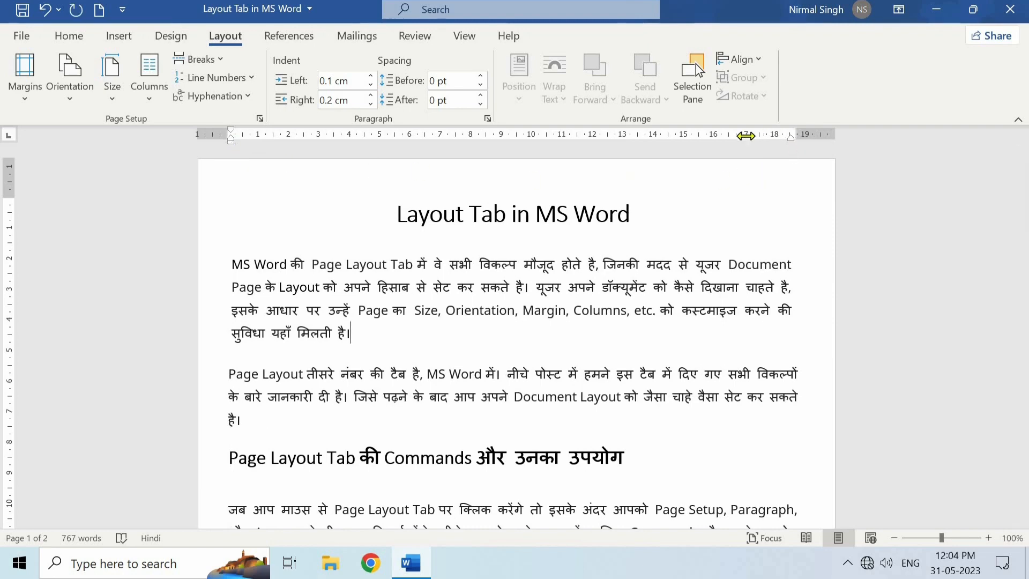
{"action": "mouse_move", "coordinate": [792, 137]}
{"action": "left_mouse_down"}
{"action": "mouse_move", "coordinate": [770, 137]}
{"action": "mouse_move", "coordinate": [783, 137]}
{"action": "left_mouse_up"}
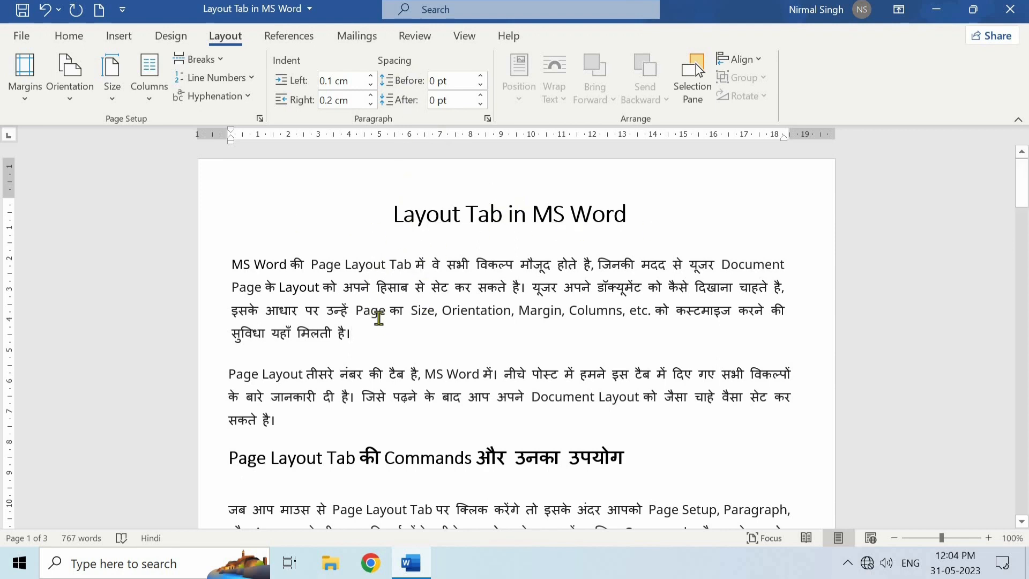
Increase the spacing before the first paragraph in increments past 36 pt.
{"action": "left_click", "coordinate": [353, 264]}
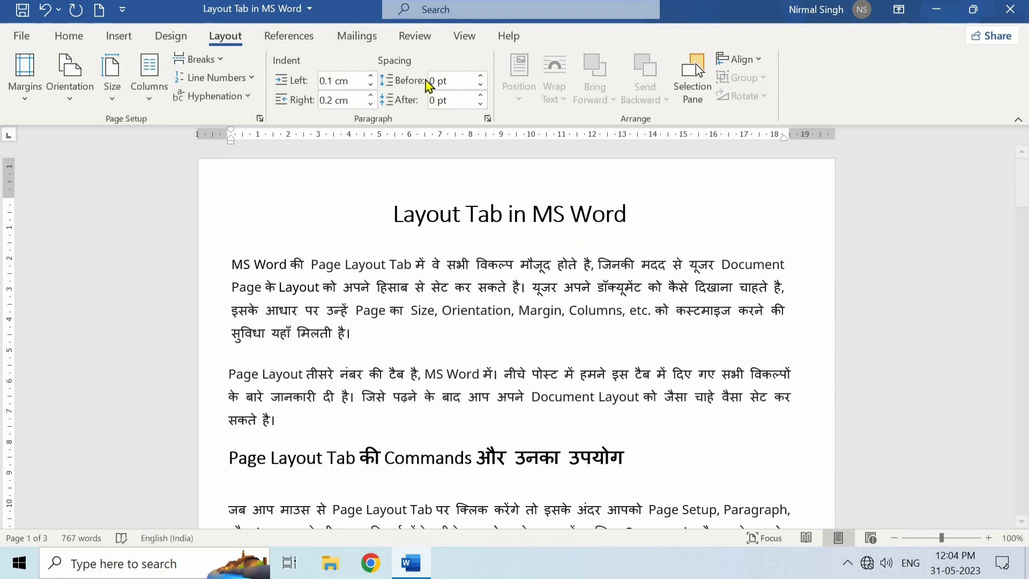
{"action": "left_click", "coordinate": [480, 77]}
{"action": "left_click", "coordinate": [480, 78]}
{"action": "left_click", "coordinate": [480, 77]}
{"action": "left_click", "coordinate": [480, 77]}
{"action": "left_click", "coordinate": [479, 78]}
{"action": "left_click", "coordinate": [480, 78]}
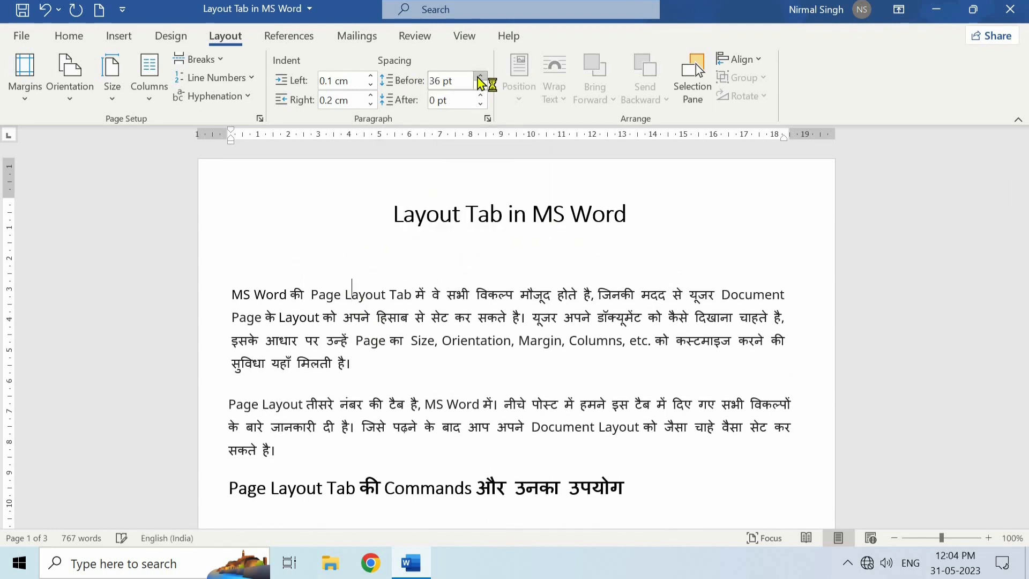
{"action": "left_click", "coordinate": [480, 78]}
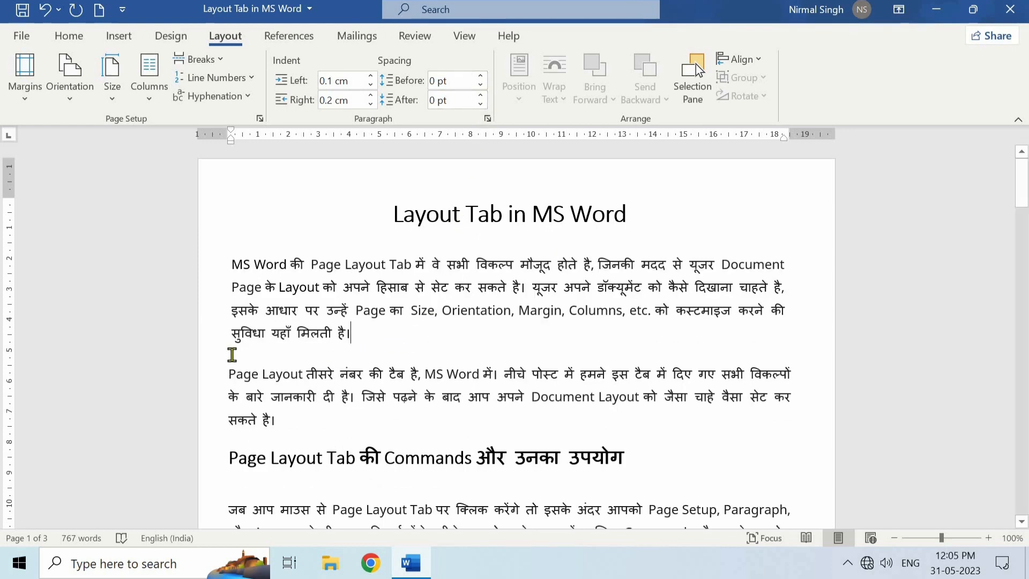
Position the dancer picture below the first paragraph at the page's middle left with square text wrapping.
{"action": "left_click", "coordinate": [349, 351]}
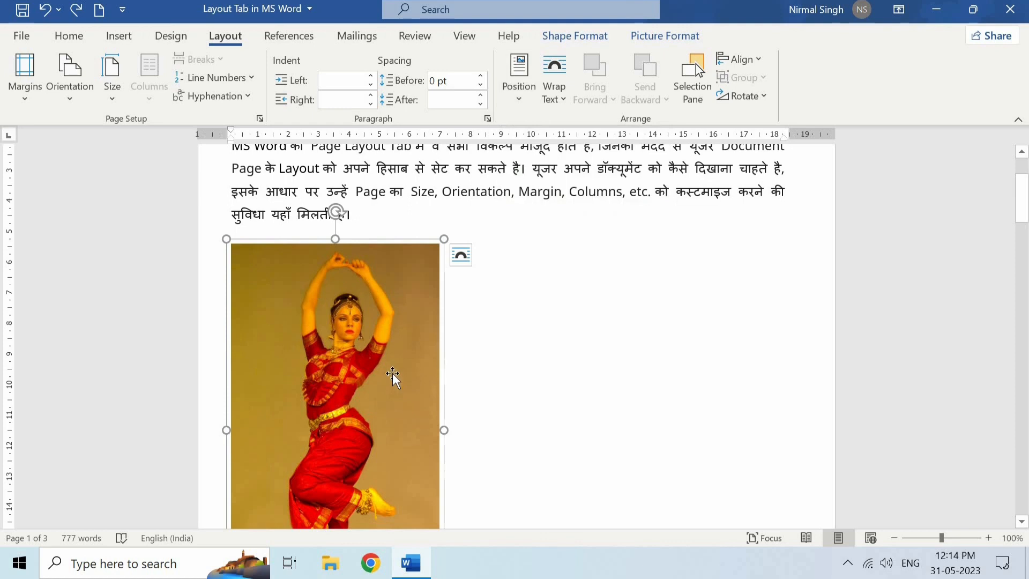
{"action": "left_click", "coordinate": [520, 91]}
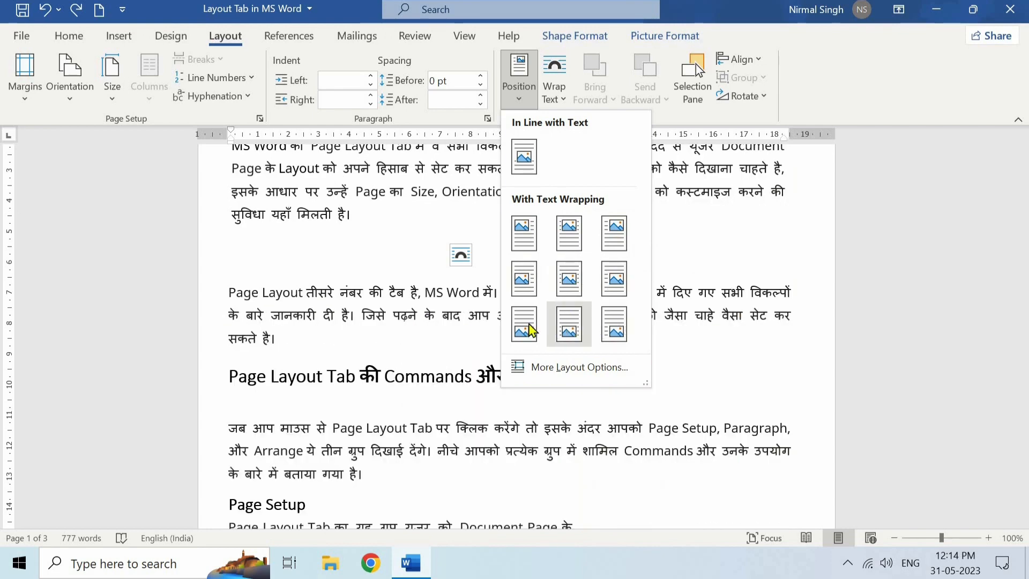
{"action": "left_click", "coordinate": [531, 276]}
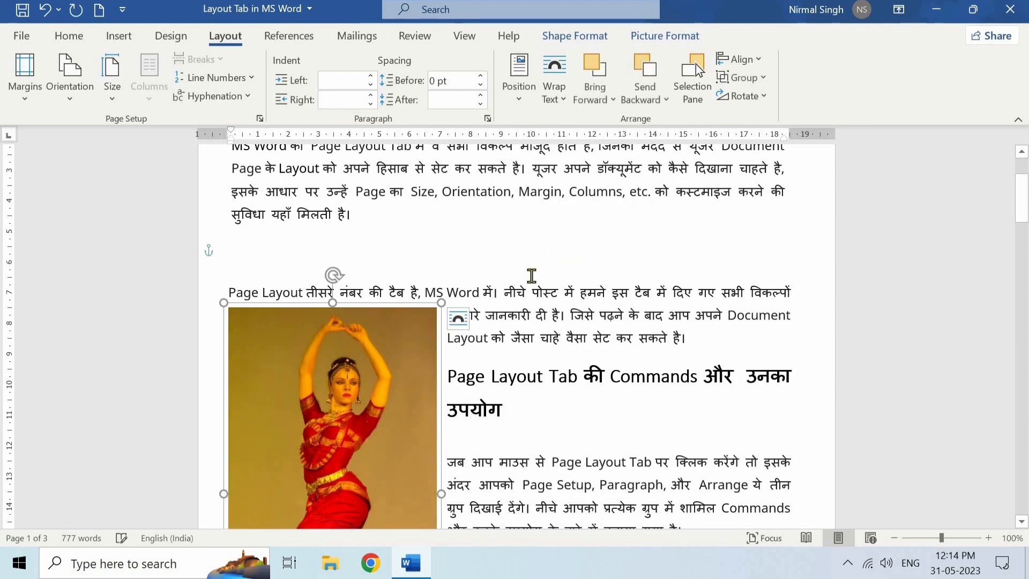
Examine how the text wraps around the dancer picture from its top edge down to its caption.
{"action": "scroll", "coordinate": [532, 276], "scroll_direction": "down", "scroll_amount": 3}
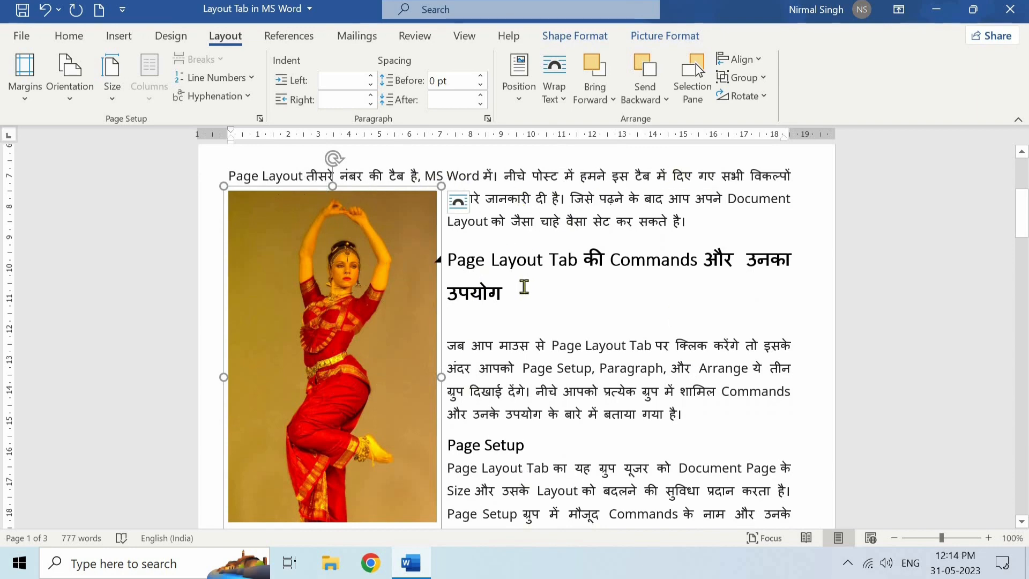
{"action": "scroll", "coordinate": [525, 286], "scroll_direction": "down", "scroll_amount": 5}
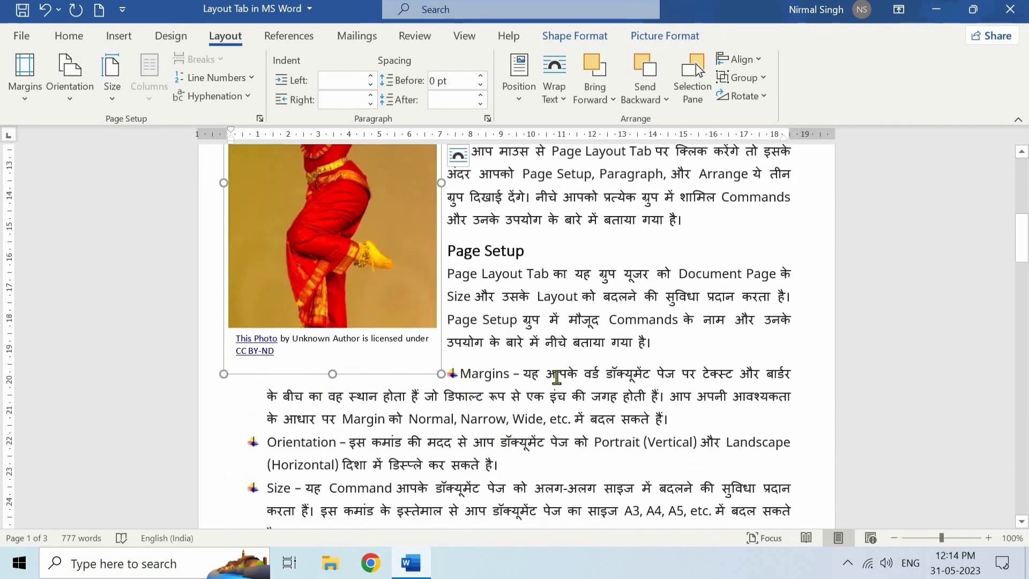
{"action": "scroll", "coordinate": [554, 370], "scroll_direction": "up", "scroll_amount": 1}
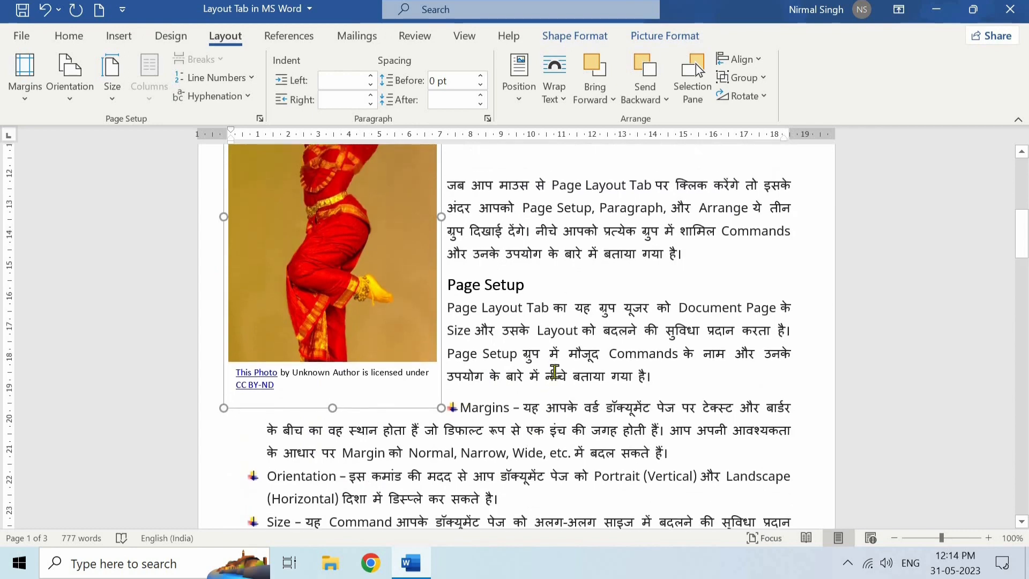
{"action": "scroll", "coordinate": [530, 352], "scroll_direction": "up", "scroll_amount": 7}
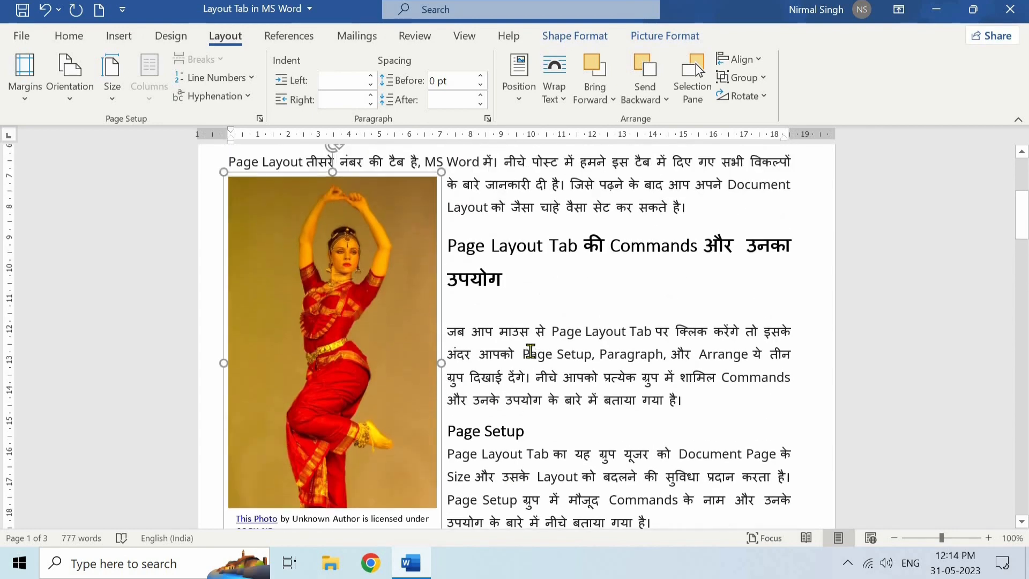
{"action": "left_click", "coordinate": [530, 349]}
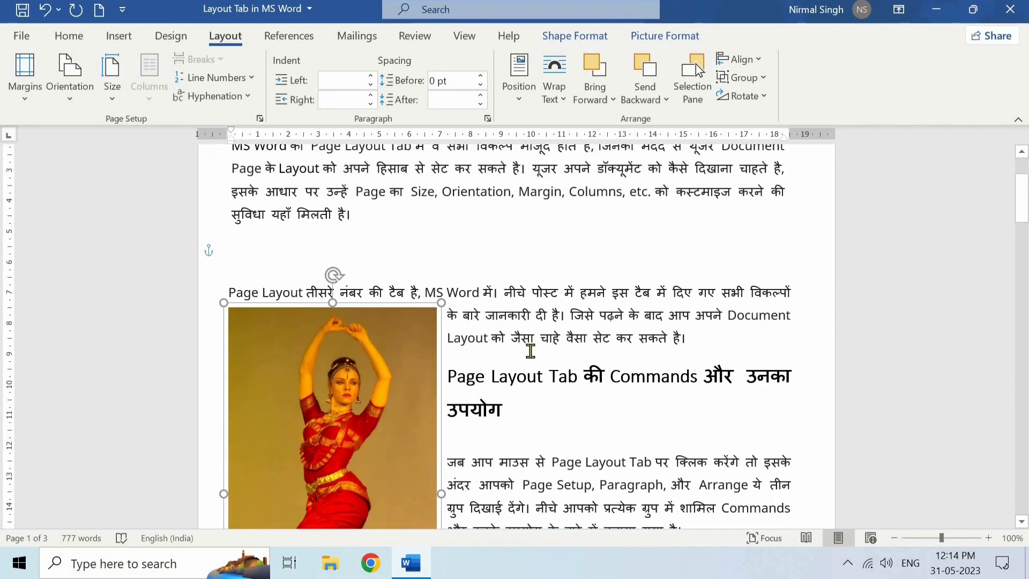
{"action": "scroll", "coordinate": [518, 324], "scroll_direction": "down", "scroll_amount": 2}
{"action": "scroll", "coordinate": [518, 324], "scroll_direction": "down", "scroll_amount": 5}
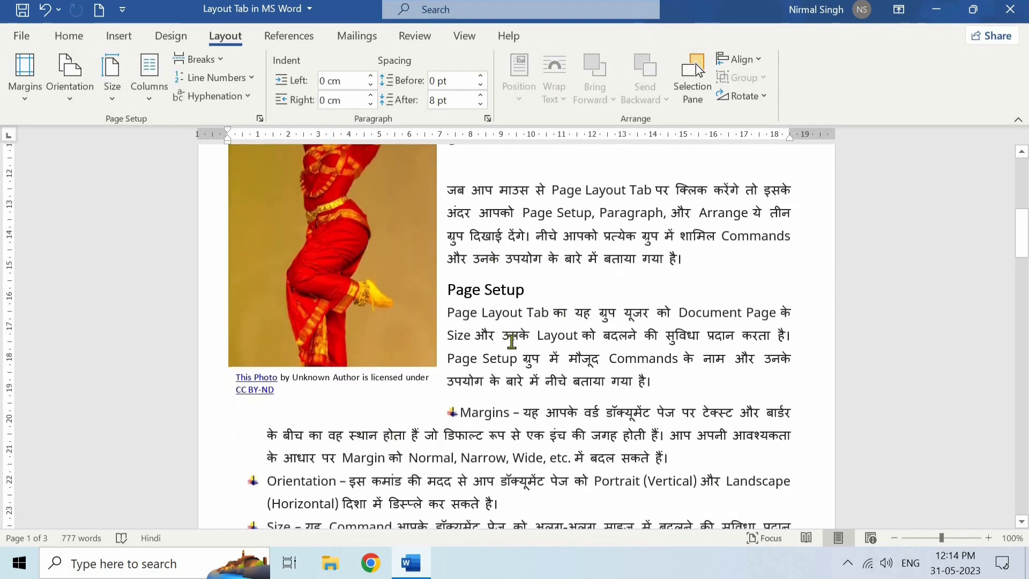
{"action": "scroll", "coordinate": [512, 344], "scroll_direction": "up", "scroll_amount": 4}
{"action": "scroll", "coordinate": [512, 343], "scroll_direction": "up", "scroll_amount": 1}
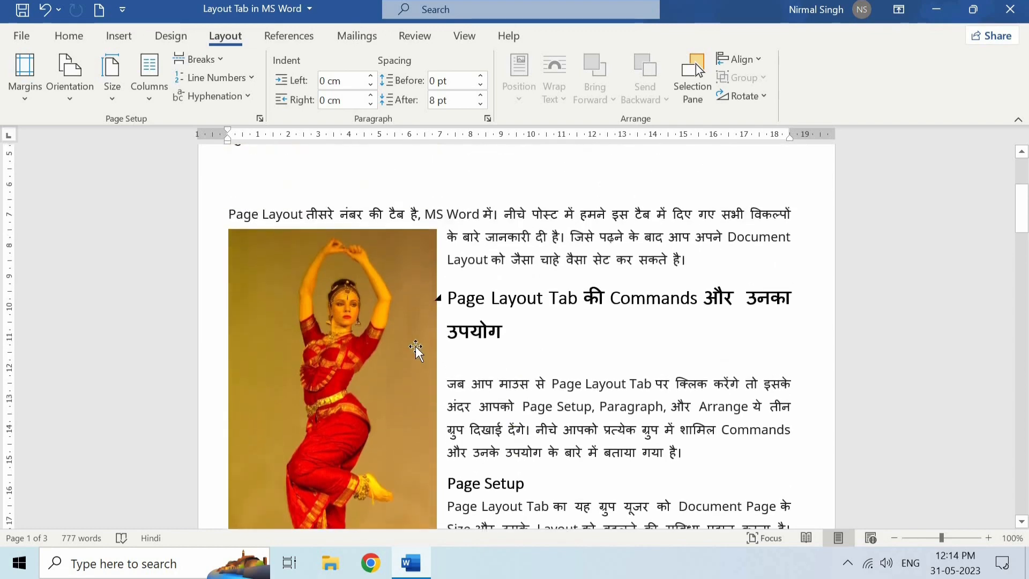
Set the dancer picture's text wrapping to Square.
{"action": "left_click", "coordinate": [404, 346]}
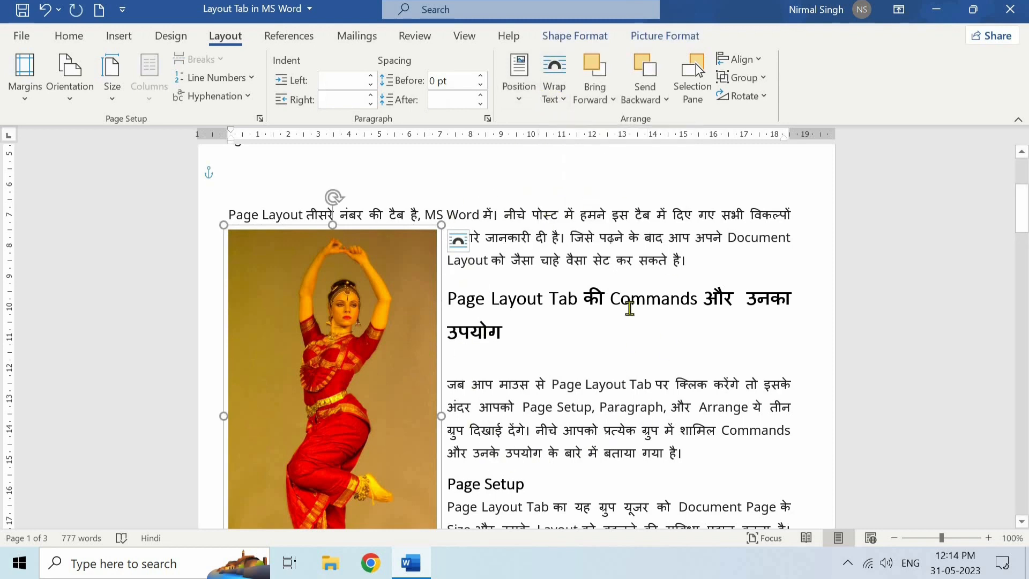
{"action": "left_click", "coordinate": [554, 86]}
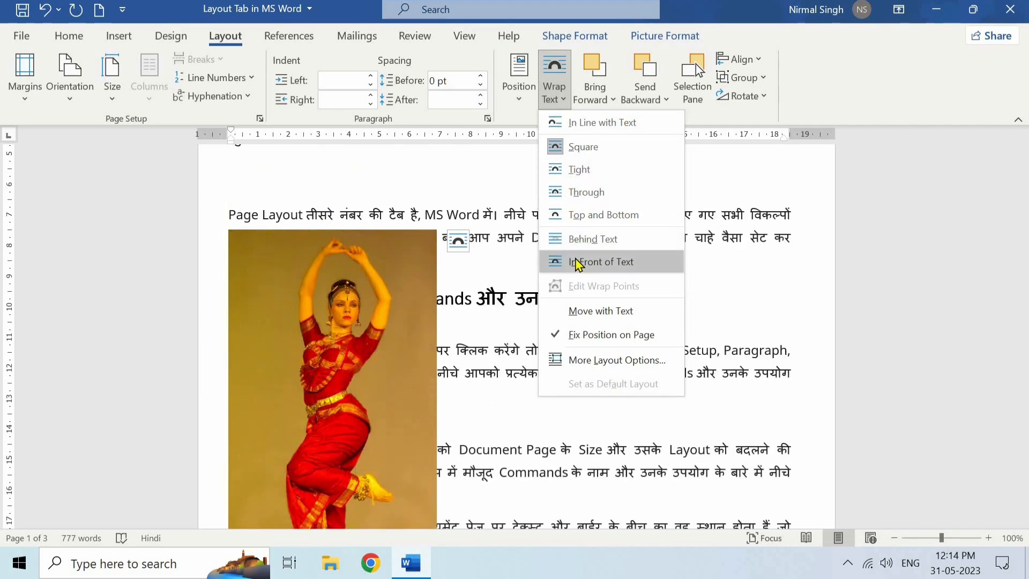
{"action": "left_click", "coordinate": [575, 145]}
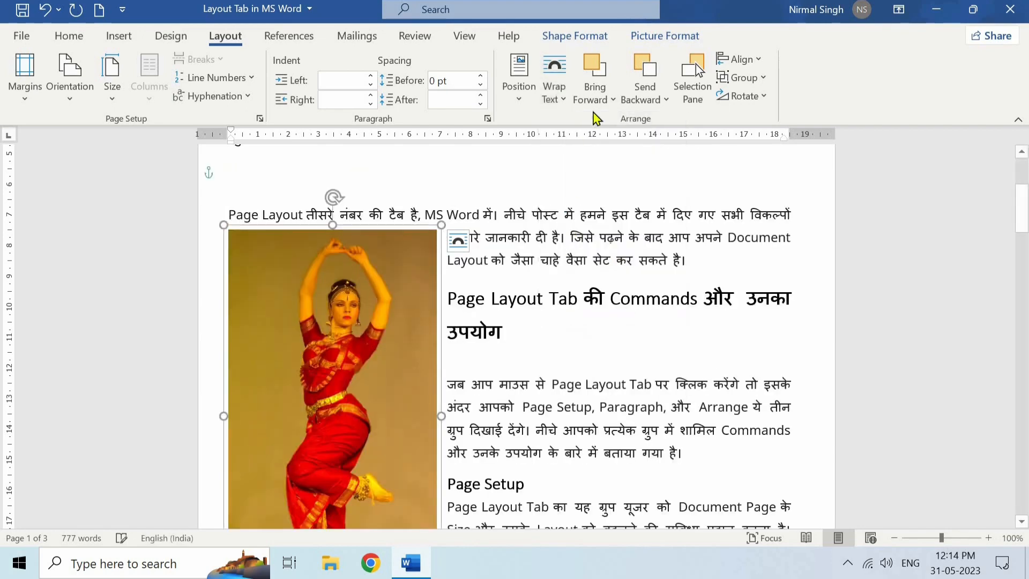
{"action": "key", "text": "Escape"}
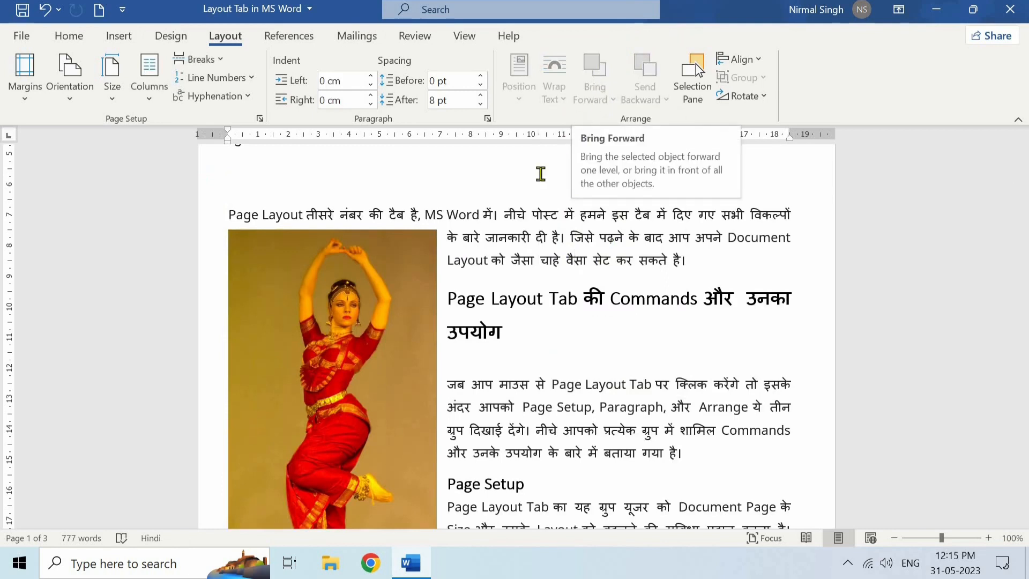
{"action": "left_click", "coordinate": [426, 291]}
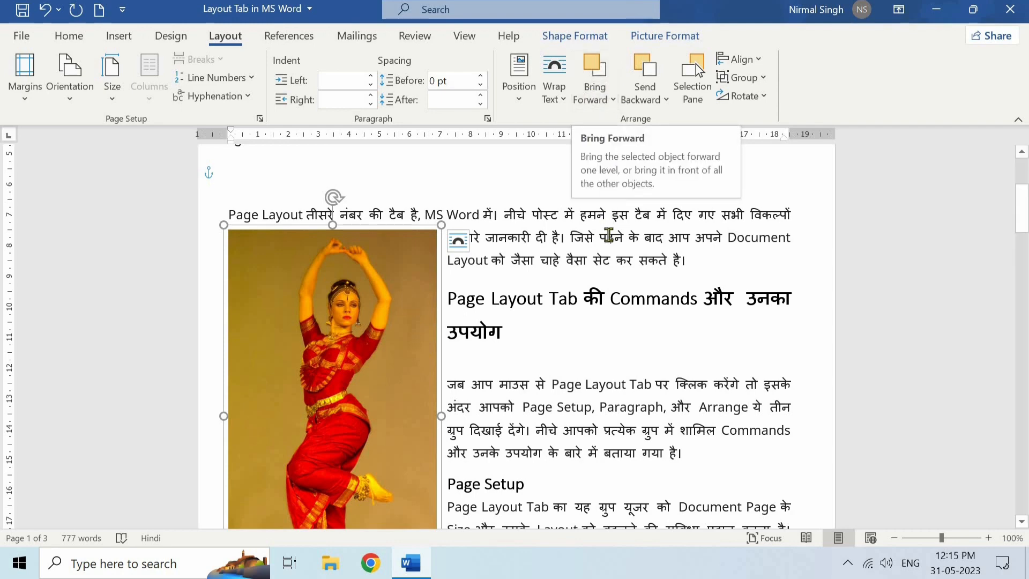
{"action": "left_click", "coordinate": [609, 236]}
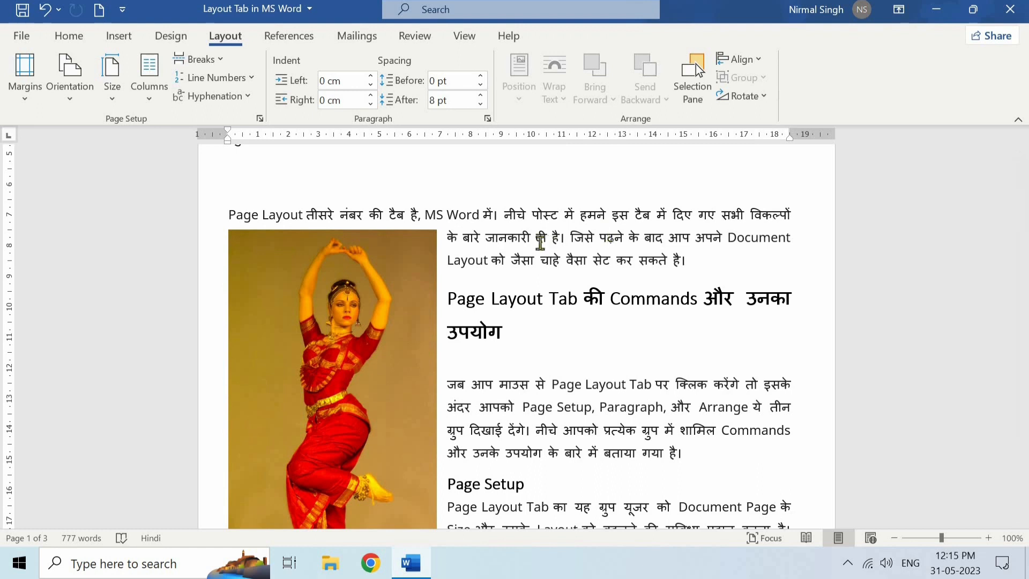
Bring the black rectangle forward one layer at a time until it lies in front of the orange cross.
{"action": "left_click", "coordinate": [423, 266]}
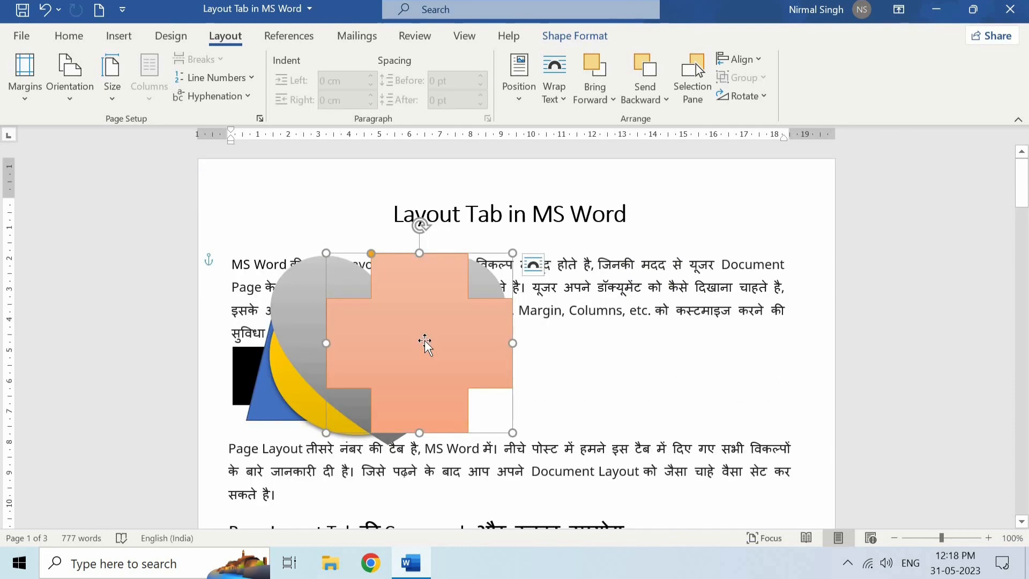
{"action": "left_click", "coordinate": [246, 359]}
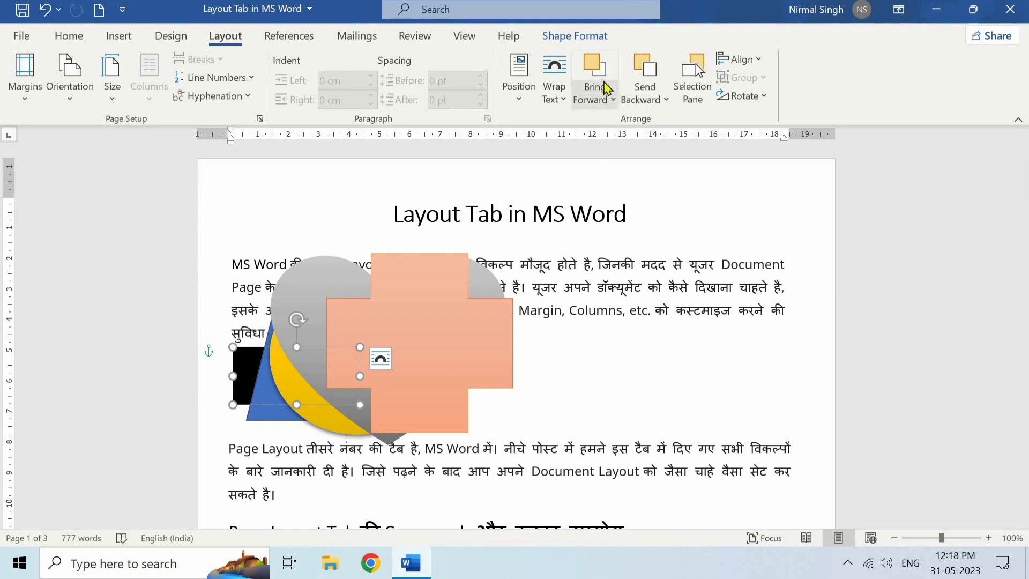
{"action": "left_click", "coordinate": [601, 99]}
{"action": "left_click", "coordinate": [611, 127]}
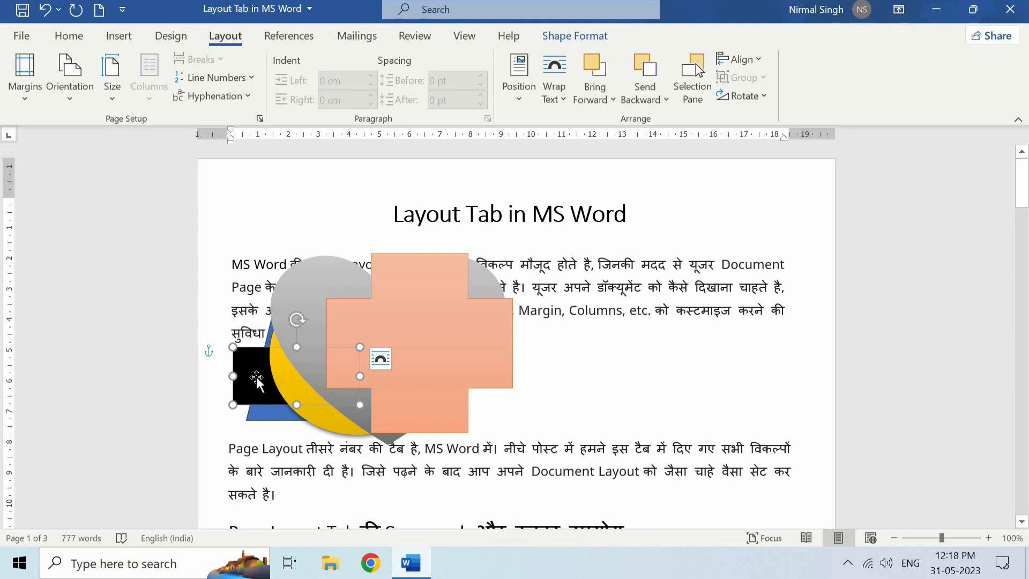
{"action": "left_click", "coordinate": [595, 98]}
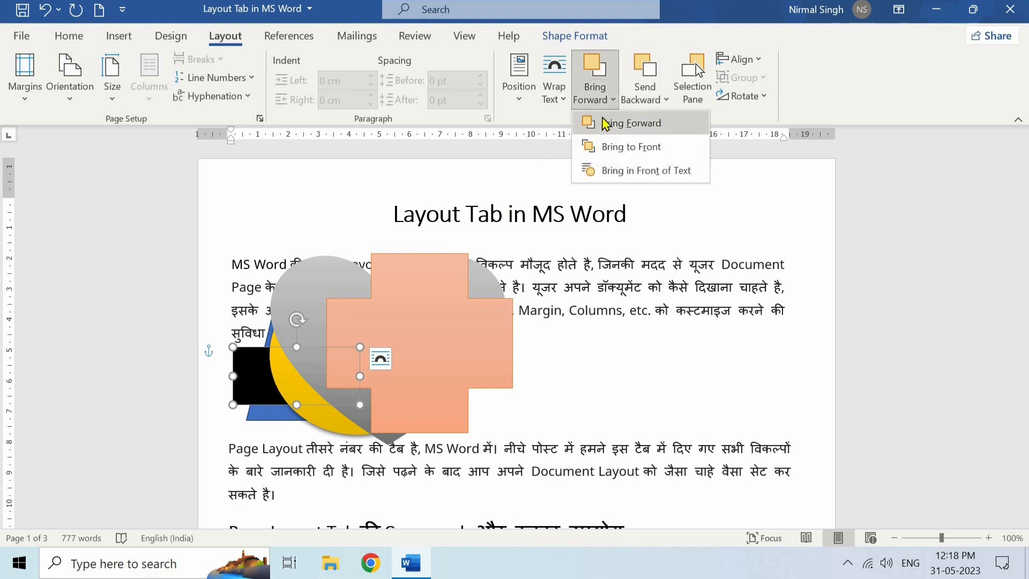
{"action": "left_click", "coordinate": [605, 123]}
{"action": "left_click", "coordinate": [595, 98]}
{"action": "left_click", "coordinate": [595, 98]}
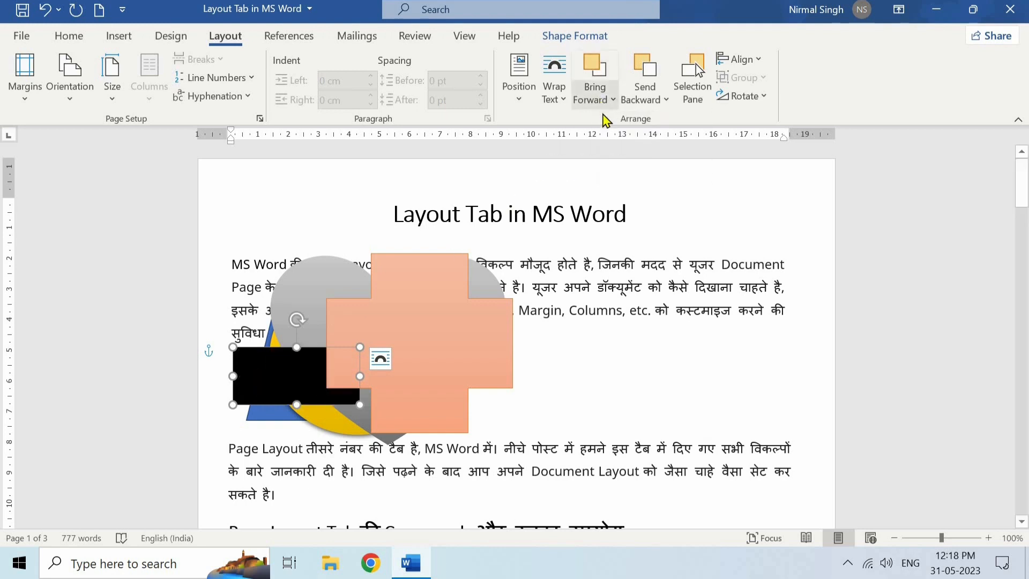
{"action": "left_click", "coordinate": [595, 98]}
{"action": "left_click", "coordinate": [608, 121]}
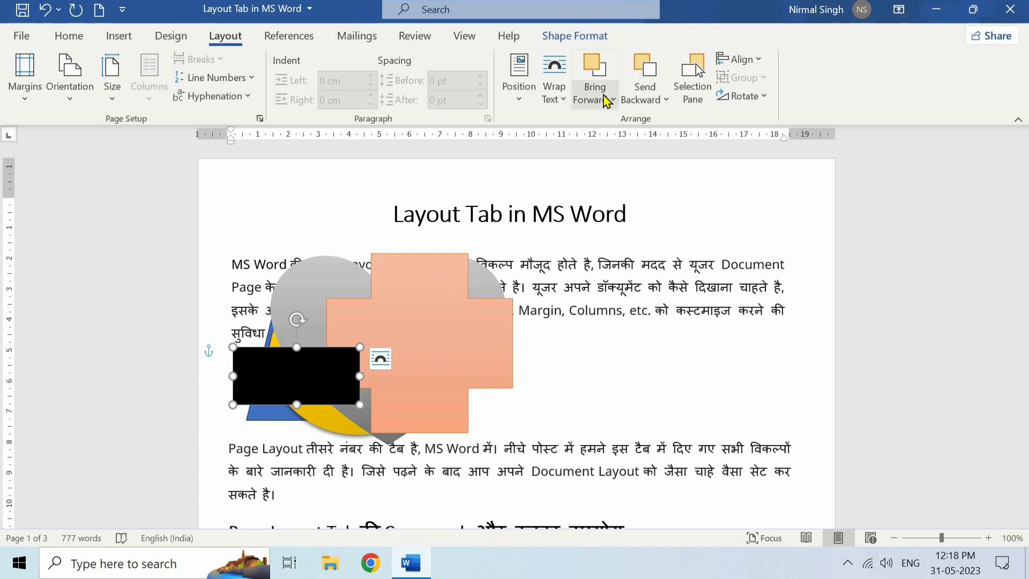
Undo the Bring Forward moves of the black rectangle, returning it behind the other shapes.
{"action": "key", "text": "ctrl+z"}
{"action": "key", "text": "ctrl+z"}
{"action": "key", "text": "ctrl+z"}
{"action": "key", "text": "ctrl+z"}
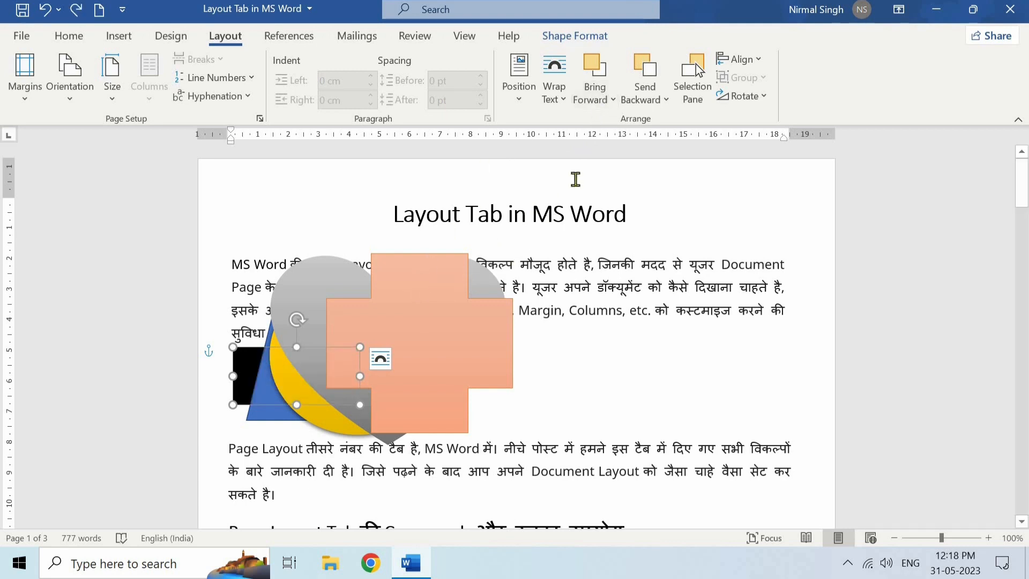
Bring the black rectangle to the front of all shapes and move it horizontally so it overlaps the orange cross.
{"action": "left_click", "coordinate": [611, 99]}
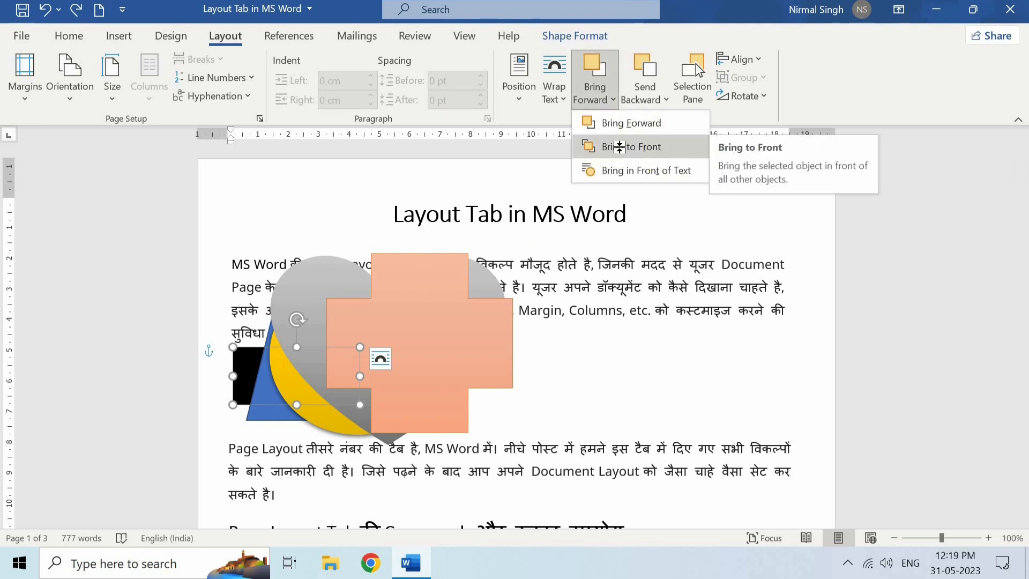
{"action": "left_click", "coordinate": [623, 153]}
{"action": "left_click_drag", "start_coordinate": [320, 365], "coordinate": [389, 365]}
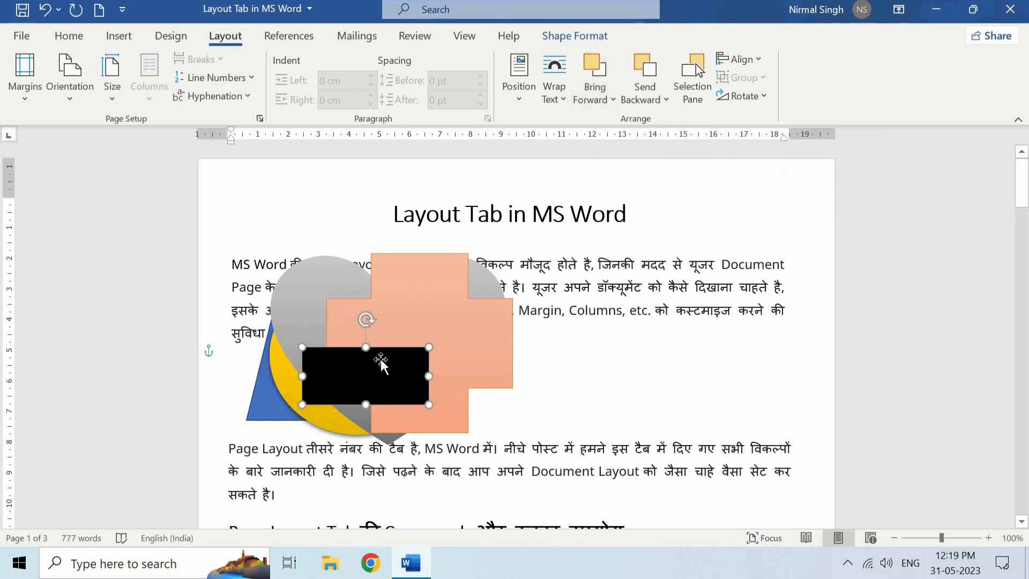
Apply Bring in Front of Text to the black rectangle.
{"action": "left_click", "coordinate": [599, 101]}
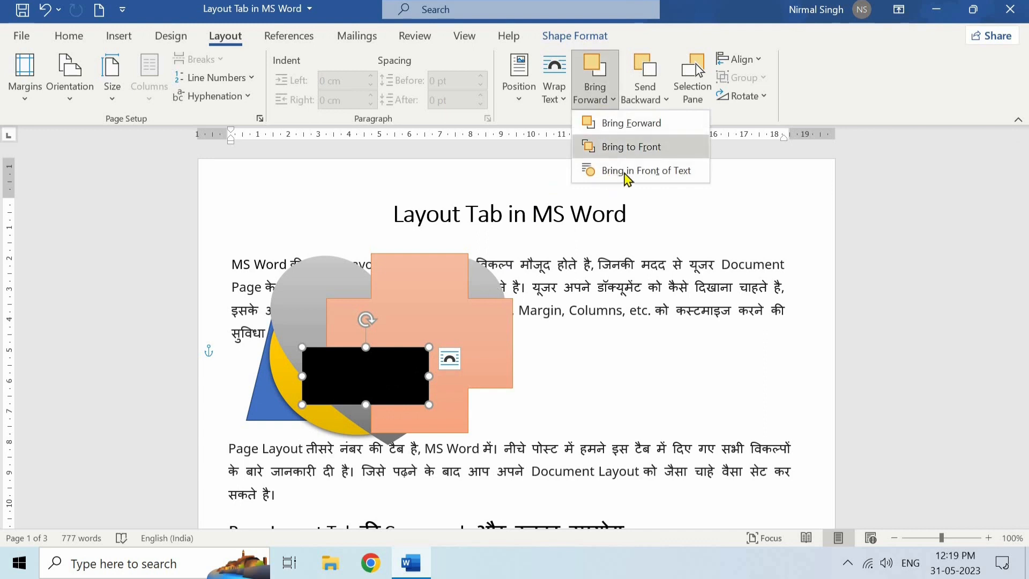
{"action": "left_click", "coordinate": [644, 172]}
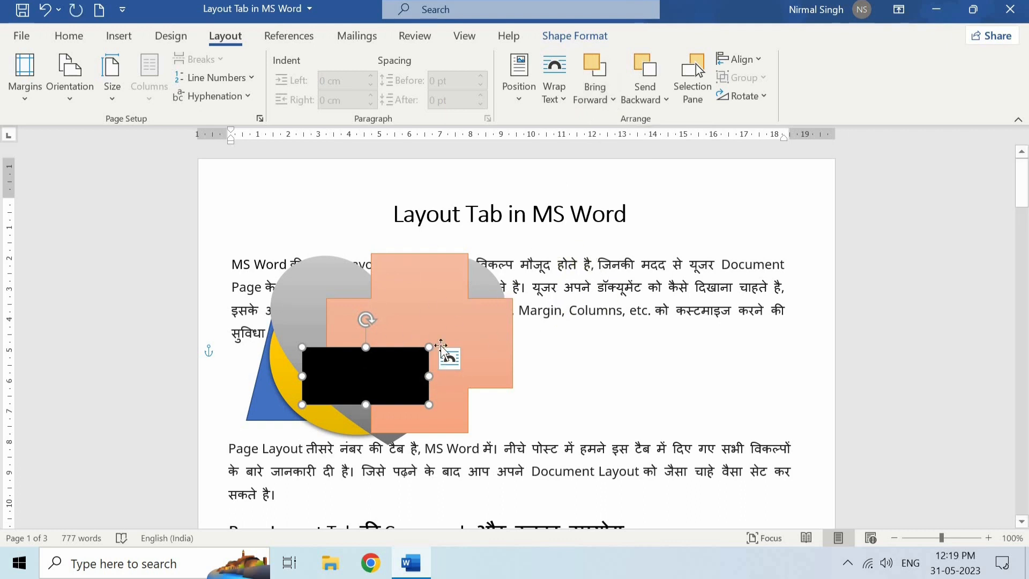
Open the Send Backward options for the black rectangle.
{"action": "left_click", "coordinate": [657, 95]}
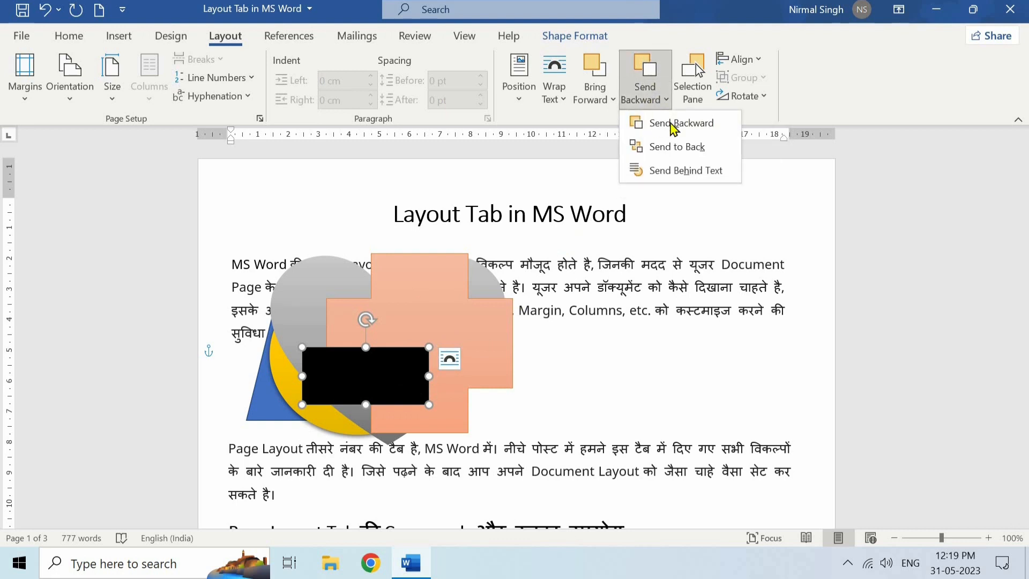